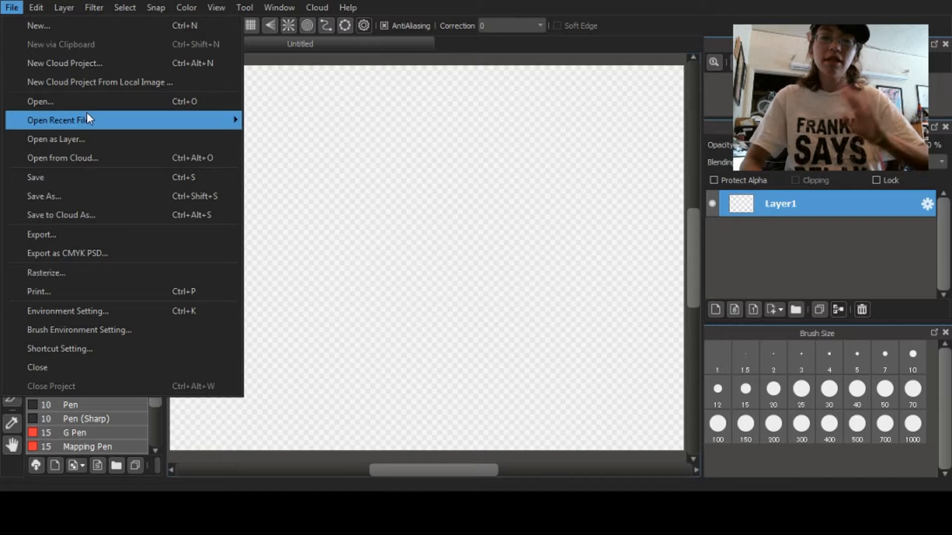
Start opening an existing image and go to the project's Concept Art folder
left_click(74, 100)
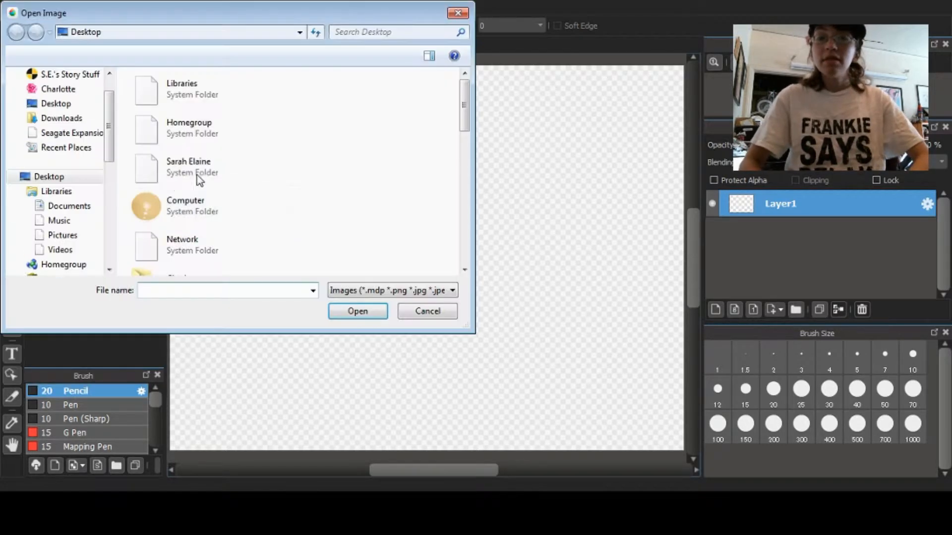
double_click(205, 94)
left_click(73, 130)
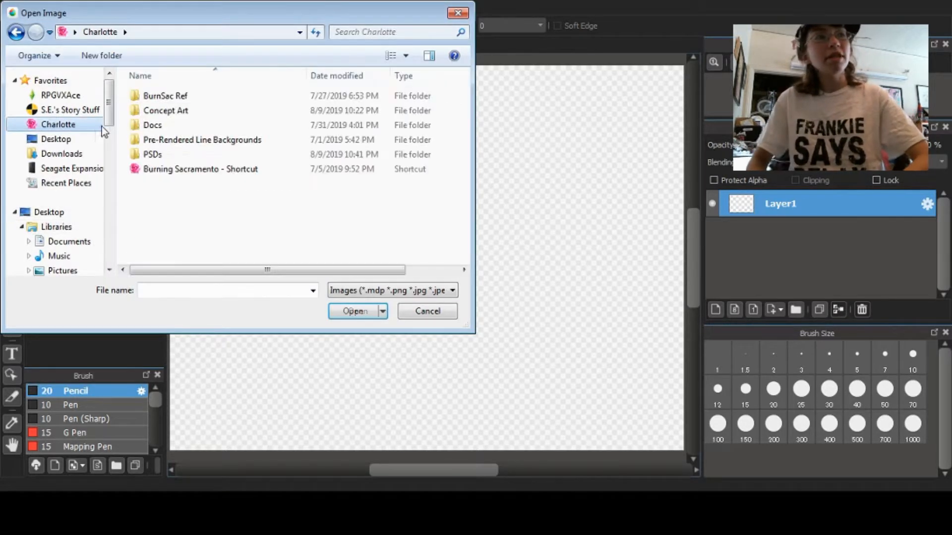
double_click(170, 111)
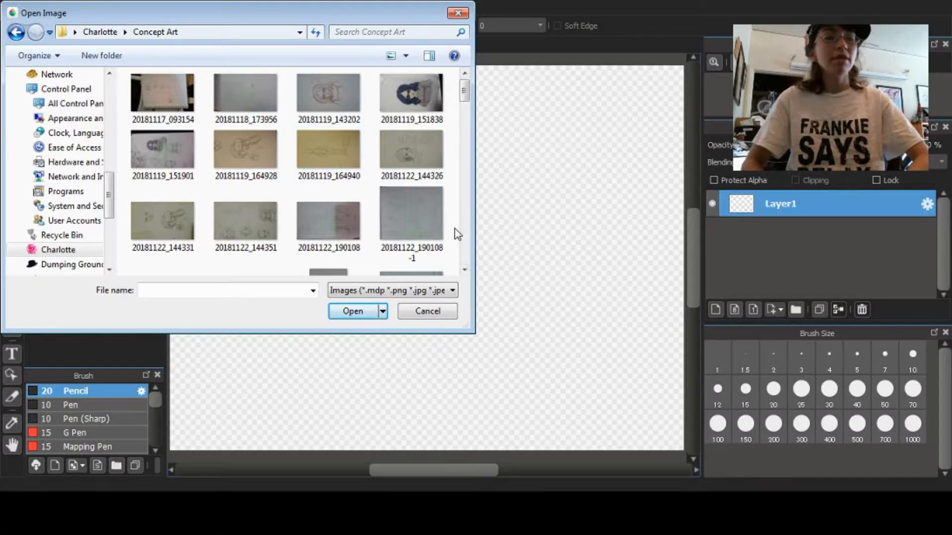
Look through the image thumbnails in the Concept Art folder for a pencil sketch suitable for inking
scroll(457, 234, "down", 5)
scroll(457, 234, "down", 3)
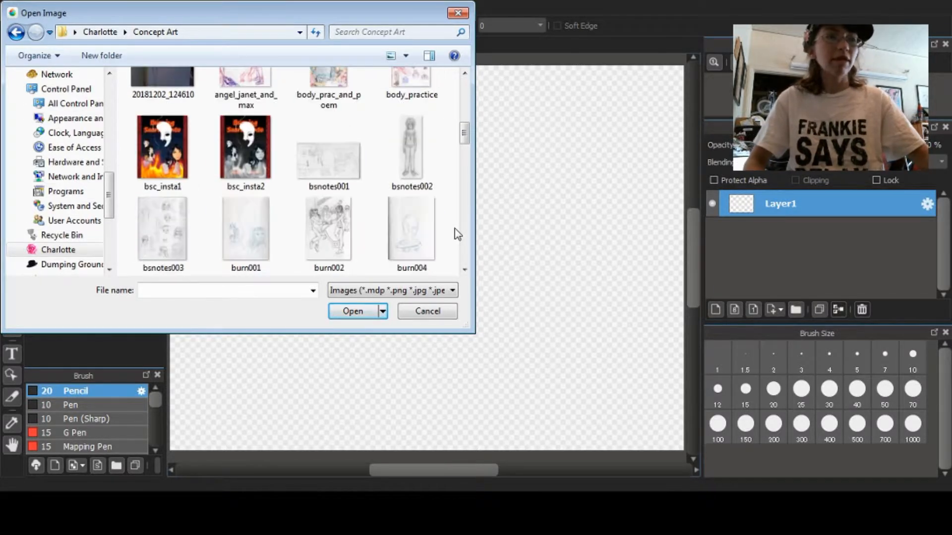
scroll(457, 234, "down", 2)
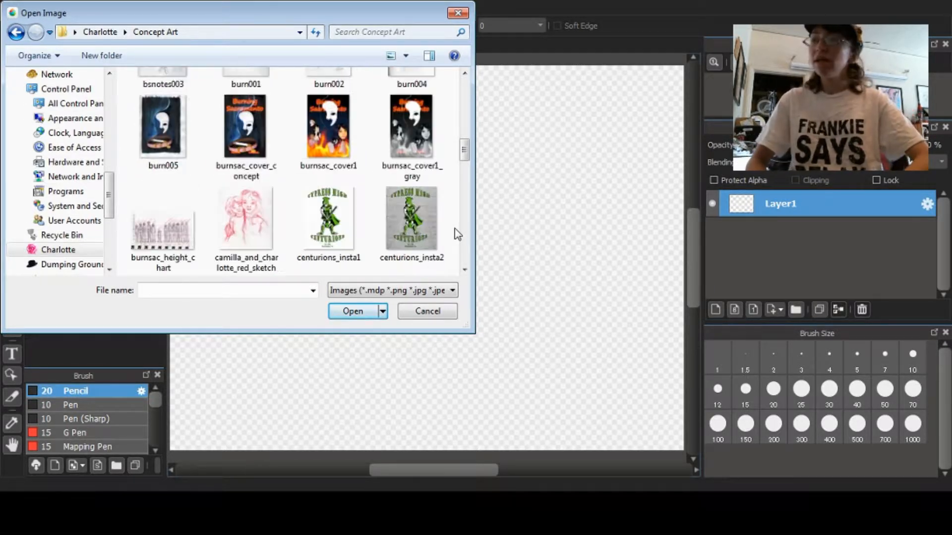
scroll(457, 234, "down", 2)
scroll(457, 234, "down", 5)
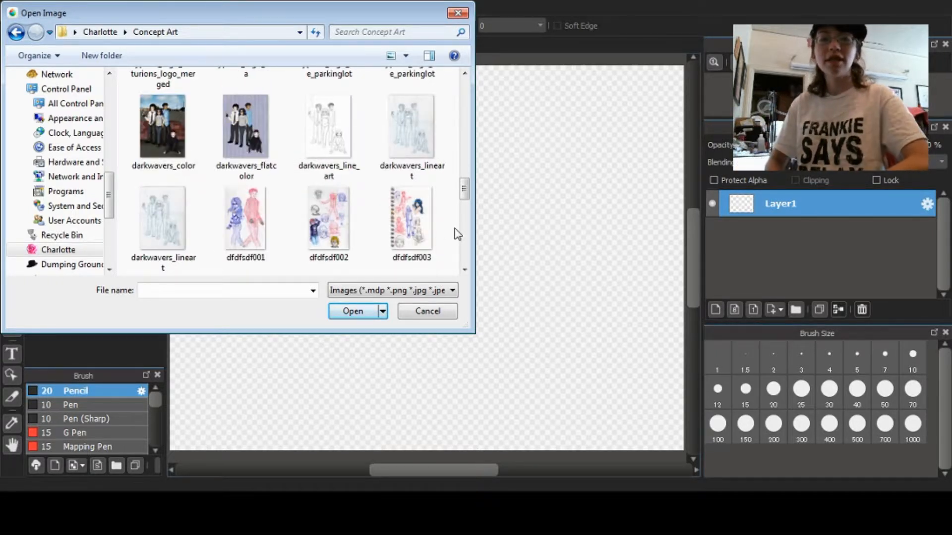
scroll(457, 234, "down", 2)
scroll(457, 234, "down", 4)
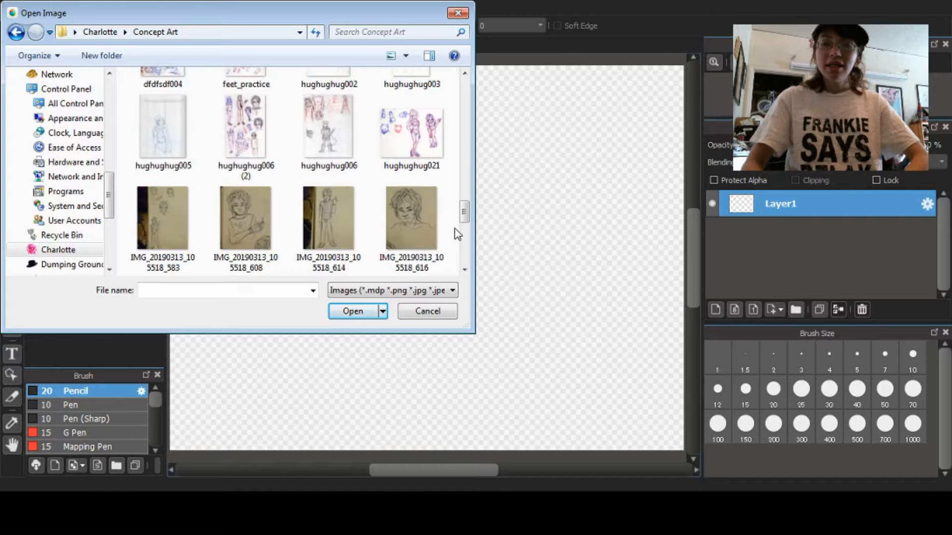
scroll(457, 234, "down", 5)
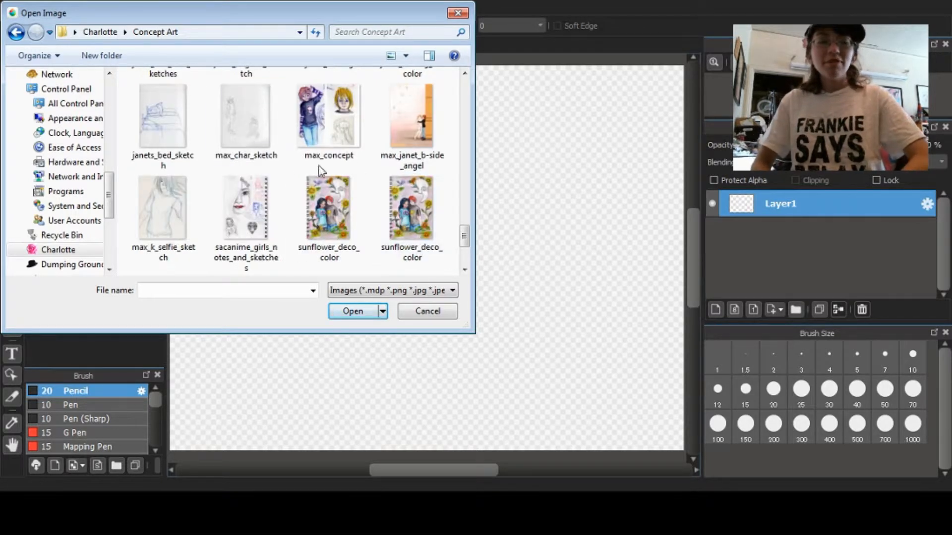
scroll(172, 211, "down", 3)
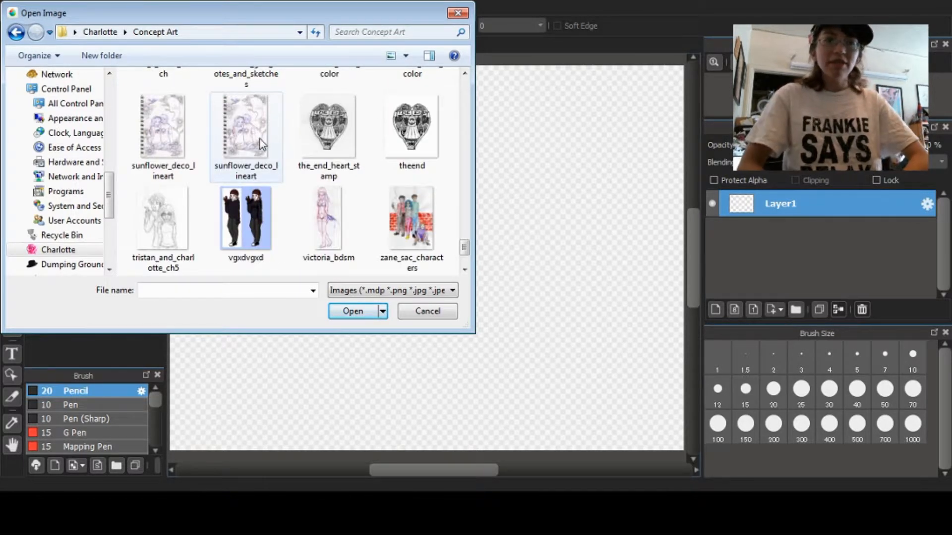
scroll(550, 198, "down", 2)
scroll(391, 173, "up", 3)
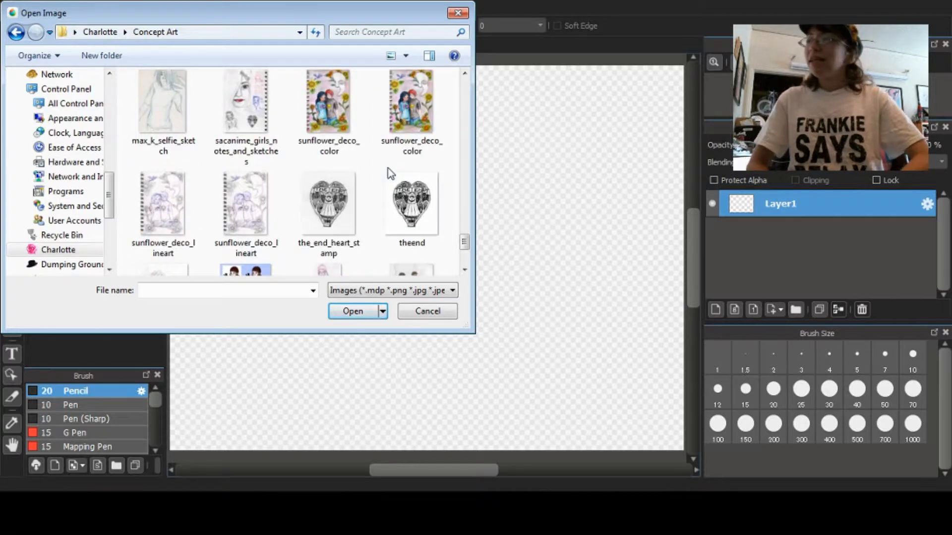
scroll(391, 173, "up", 3)
scroll(316, 122, "up", 3)
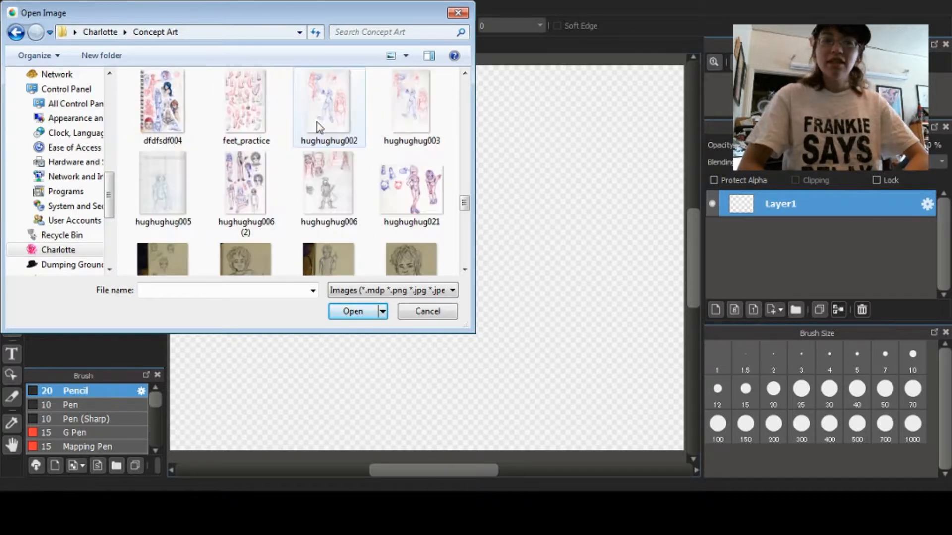
scroll(398, 177, "up", 1)
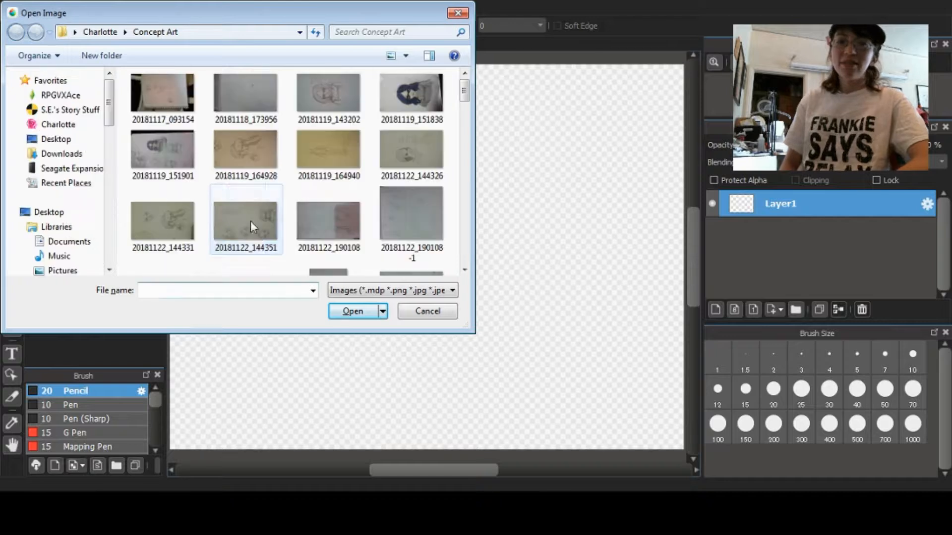
Open the bsnotes003 sketch page from the Concept Art folder
left_click(175, 218)
scroll(221, 210, "down", 5)
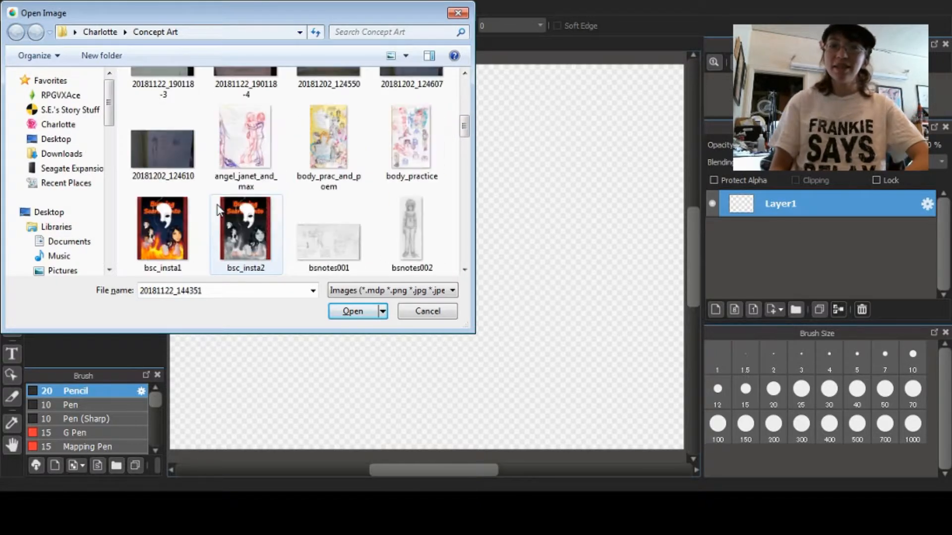
scroll(218, 210, "down", 3)
left_click(183, 141)
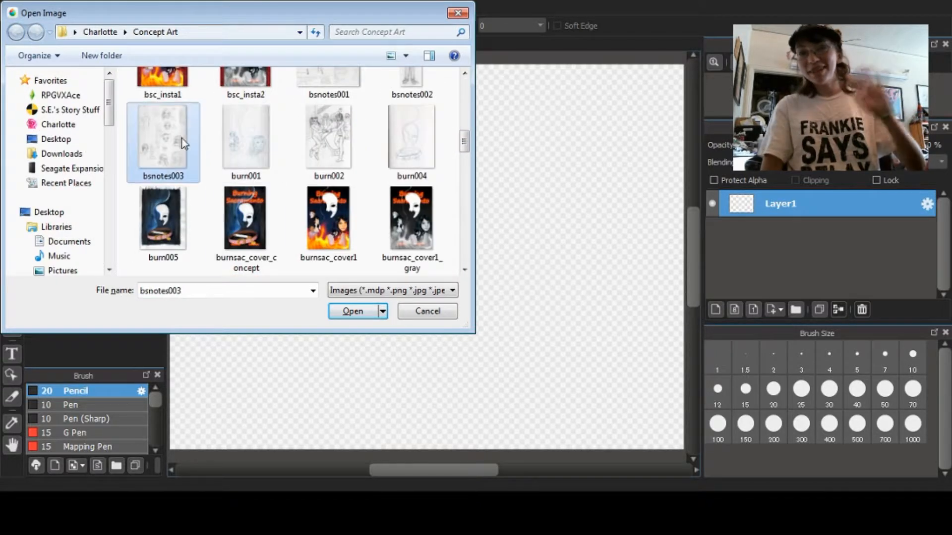
left_click(349, 312)
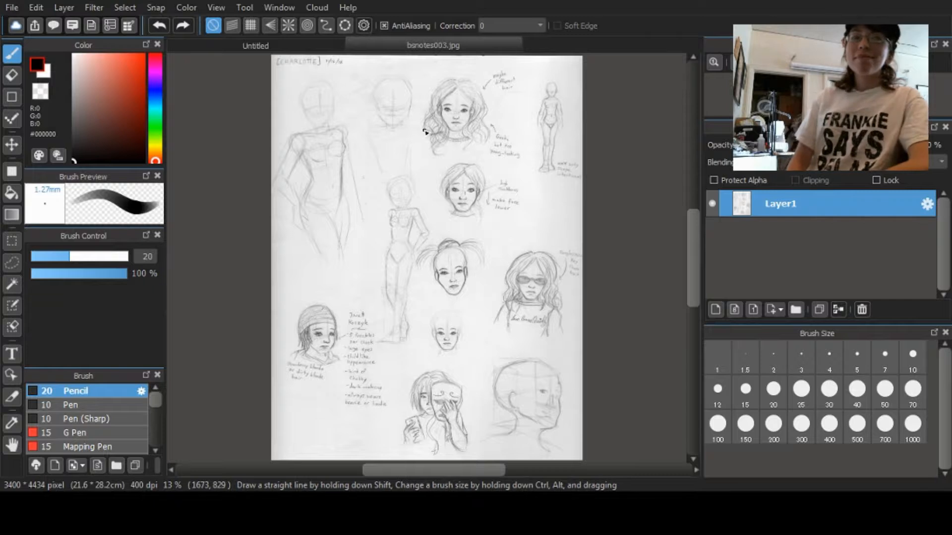
Lasso the sketch of the girl with sunglasses on bsnotes003.jpg and copy it into the Untitled canvas
left_click(12, 263)
left_click_drag(554, 226, 559, 229)
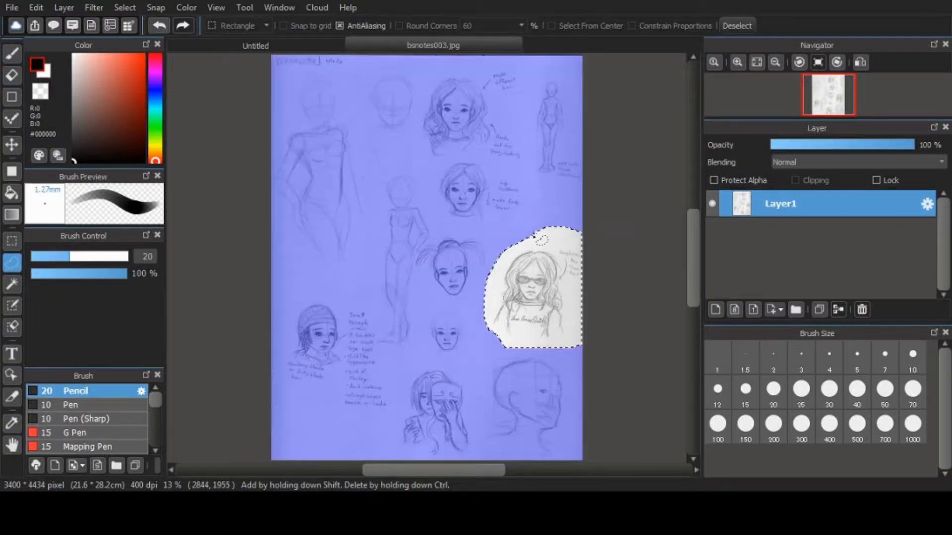
key("ctrl+c")
left_click(305, 47)
key("ctrl+v")
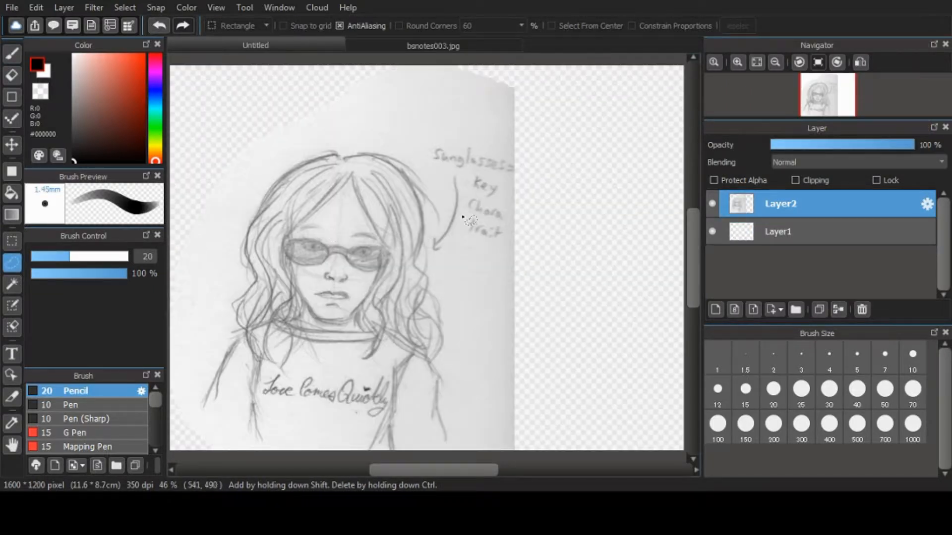
Rename the empty layer below the pasted sketch as Base and lock it
double_click(778, 235)
type("Base")
key("Return")
left_click(876, 181)
left_click(793, 204)
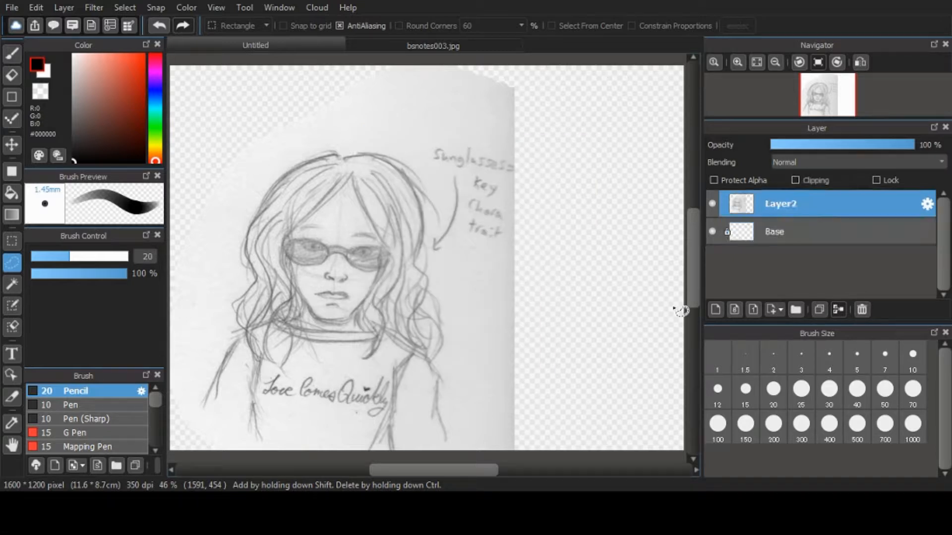
Rename the empty layer as Inks and move it above the pasted sketch layer
double_click(781, 230)
type("Inks")
key("Return")
left_click_drag(781, 231, 730, 210)
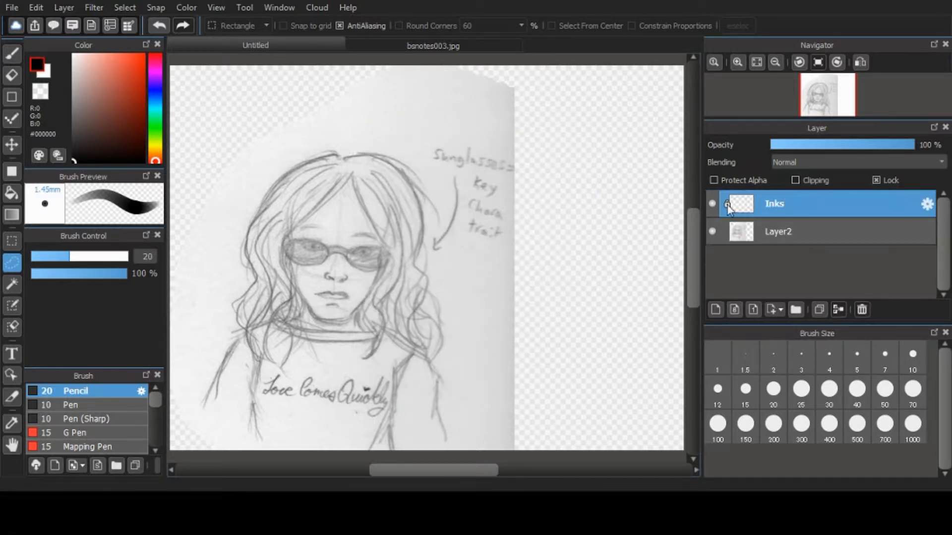
Lock the pasted sketch layer and rename it as Pencils
left_click(768, 232)
left_click(876, 180)
double_click(767, 230)
type("Pencils")
key("Return")
Switch to the Brush tool with the Edge Pen and make the Inks layer active
left_click(896, 367)
scroll(89, 421, "down", 3)
left_click(83, 419)
left_click_drag(211, 147, 397, 175)
key("ctrl+d")
key("b")
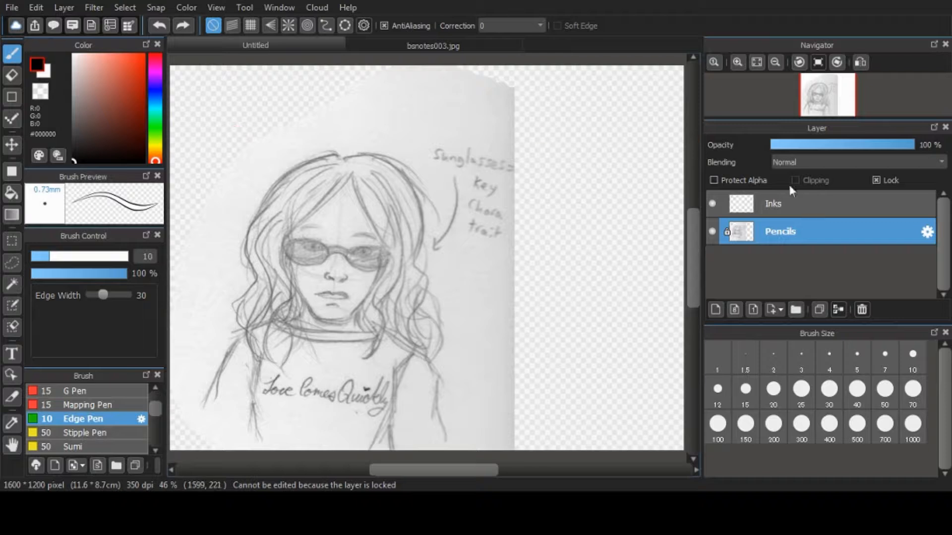
left_click(813, 203)
Try out the Edge Pen and the Stipple Pen with freehand strokes across the sketch, undoing each one
left_click_drag(200, 182, 321, 247)
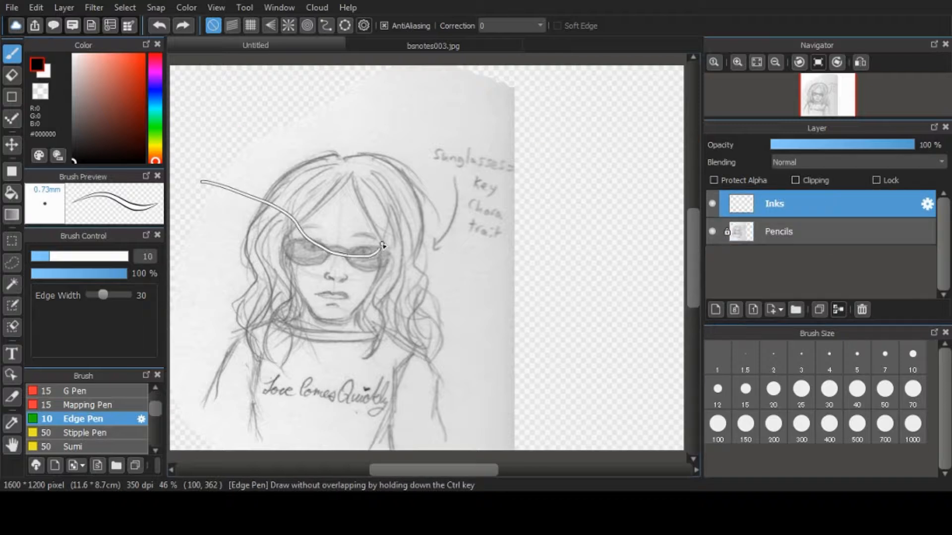
key("ctrl+z")
left_click(84, 433)
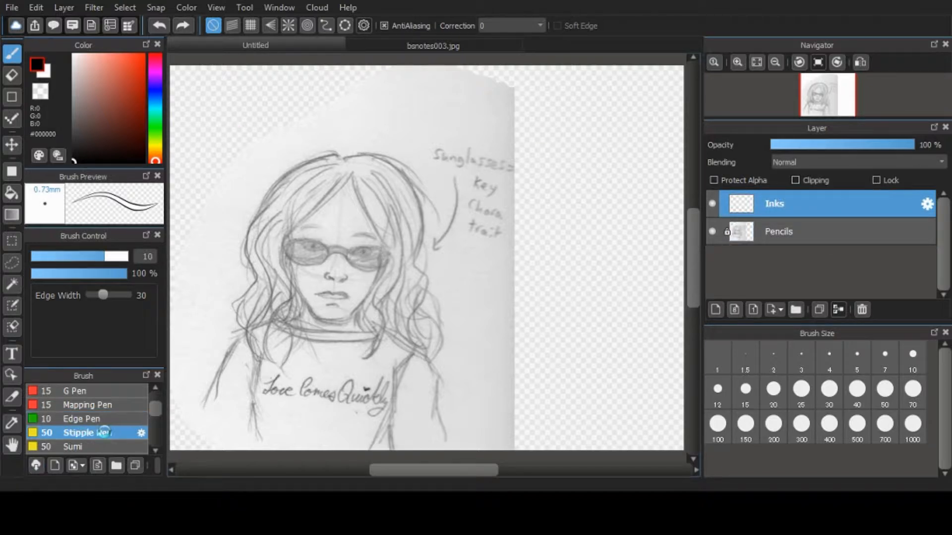
mouse_move(213, 117)
left_mouse_down()
mouse_move(305, 297)
mouse_move(207, 239)
left_mouse_up()
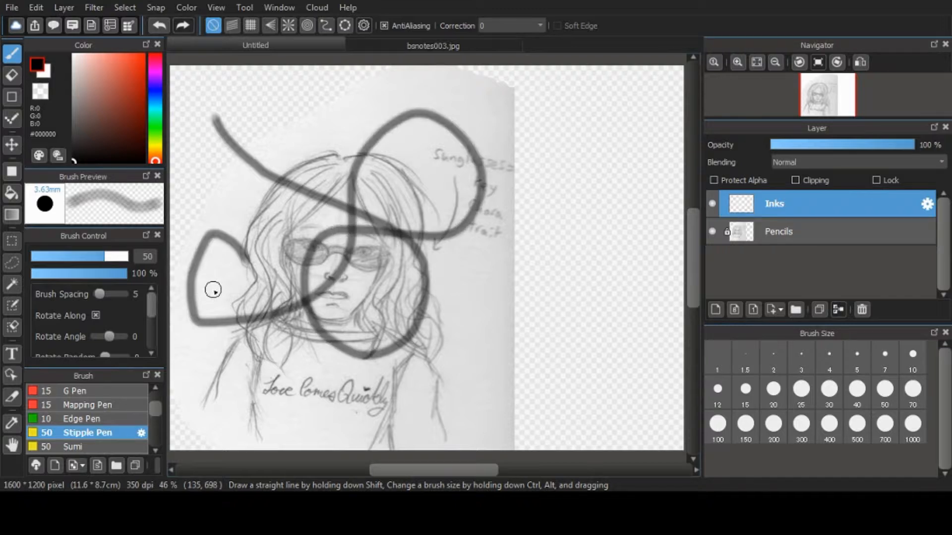
key("ctrl+z")
Try out the Sumi brush with a freehand stroke on the Inks layer and undo it
left_click(84, 447)
mouse_move(202, 138)
left_mouse_down()
mouse_move(411, 198)
mouse_move(201, 211)
left_mouse_up()
key("ctrl+z")
Try out the Watercolor brush with strokes at sizes 50 and 14.2, undoing each one
scroll(100, 426, "down", 2)
left_click(87, 440)
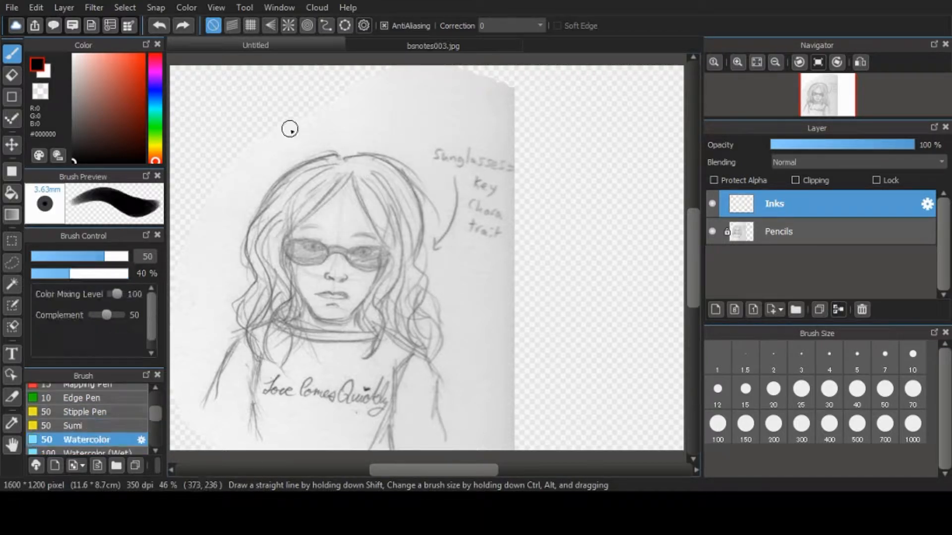
left_click_drag(237, 128, 513, 128)
key("ctrl+z")
left_click_drag(346, 128, 345, 129)
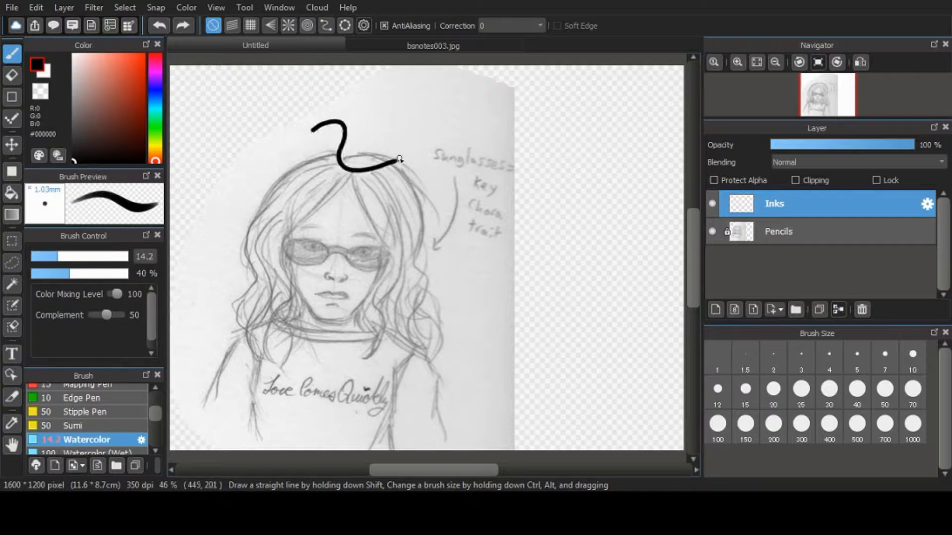
key("ctrl+z")
Try out the Watercolor (Wet) brush at size 100 over the sketch and undo the marks
left_click_drag(156, 412, 156, 419)
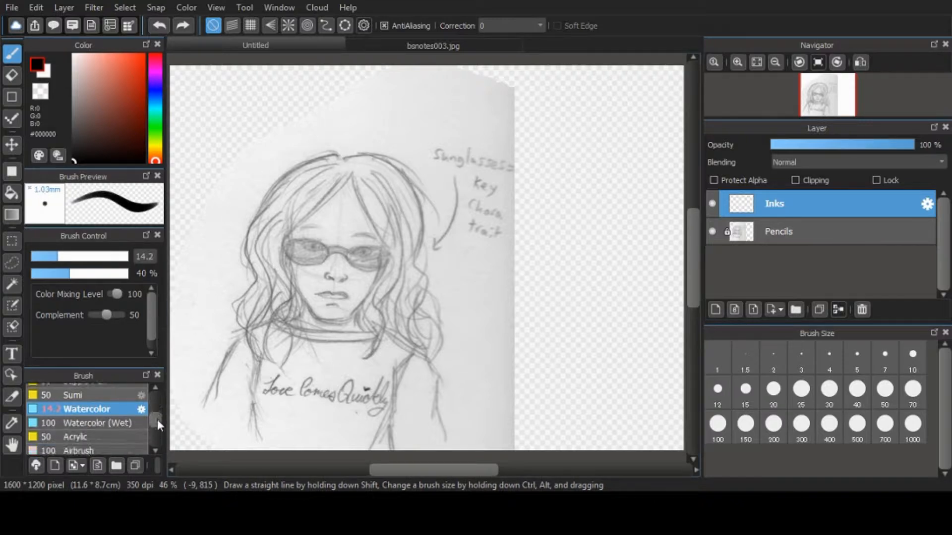
double_click(141, 423)
left_click(634, 81)
mouse_move(319, 99)
left_mouse_down()
mouse_move(546, 193)
mouse_move(447, 151)
mouse_move(278, 188)
mouse_move(406, 280)
mouse_move(285, 247)
left_mouse_up()
key("ctrl+z")
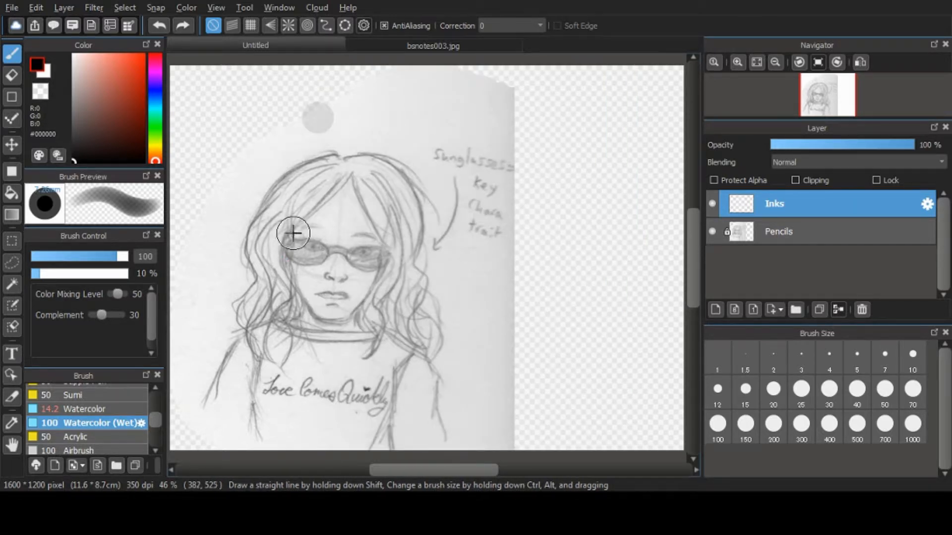
key("ctrl+z")
Try out the Acrylic brush and the Airbrush with freehand strokes over the sketch, undoing each one
left_click(99, 436)
mouse_move(243, 209)
left_mouse_down()
mouse_move(431, 218)
mouse_move(347, 238)
left_mouse_up()
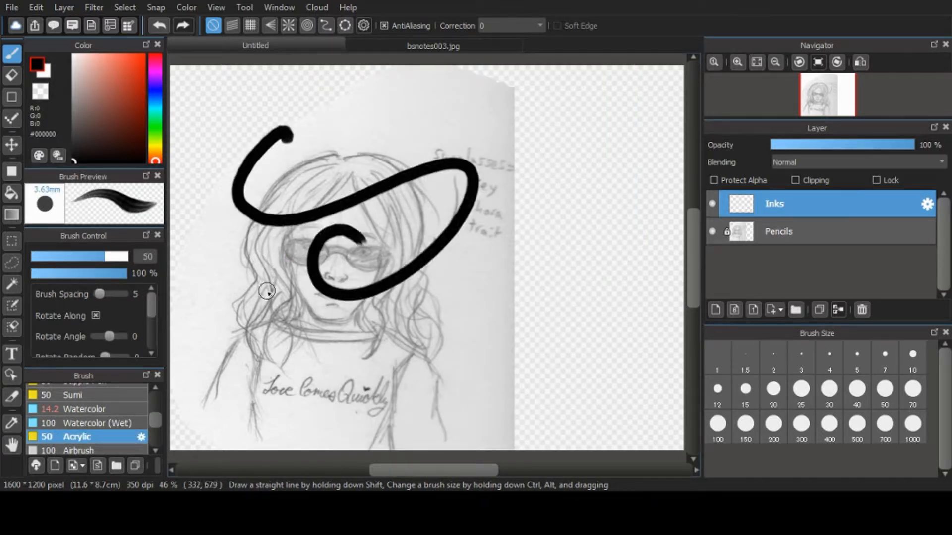
key("ctrl+z")
left_click(122, 450)
mouse_move(213, 159)
left_mouse_down()
mouse_move(378, 187)
mouse_move(276, 170)
mouse_move(399, 218)
left_mouse_up()
key("ctrl+z")
Try out the Sparkle Brush at size 100 with a stroke over the sketch and undo it
scroll(156, 430, "down", 3)
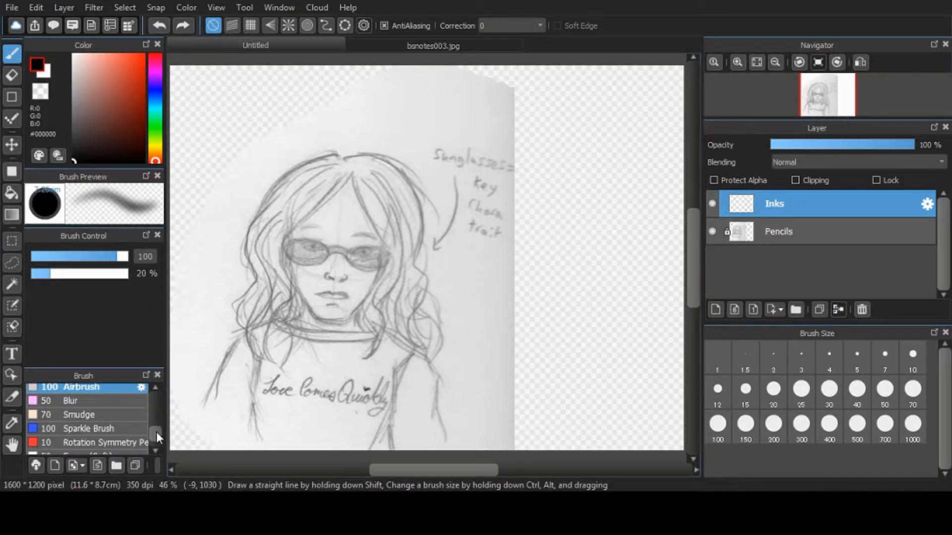
left_click(99, 428)
mouse_move(246, 177)
left_mouse_down()
mouse_move(527, 221)
mouse_move(251, 234)
mouse_move(240, 268)
left_mouse_up()
key("ctrl+z")
scroll(154, 443, "down", 2)
Compare the Pen (Sharp), Pen and Pencil brushes with one test stroke each, and undo all three strokes
left_click_drag(153, 436, 157, 394)
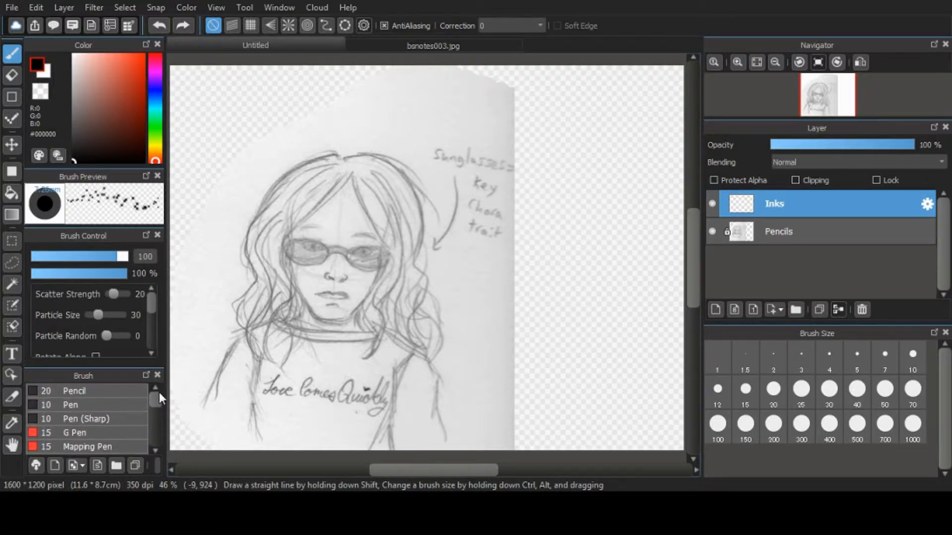
left_click(134, 416)
mouse_move(258, 144)
left_mouse_down()
mouse_move(298, 194)
mouse_move(387, 160)
left_mouse_up()
left_click(119, 404)
left_click_drag(332, 113, 514, 143)
left_click(107, 391)
mouse_move(225, 122)
left_mouse_down()
mouse_move(234, 305)
mouse_move(189, 244)
left_mouse_up()
key("ctrl+z")
key("ctrl+z")
key("ctrl+z")
Ink the front hair strands running from the parting to the sunglasses on the Inks layer, using Pen (Sharp) at size 10
left_click(113, 419)
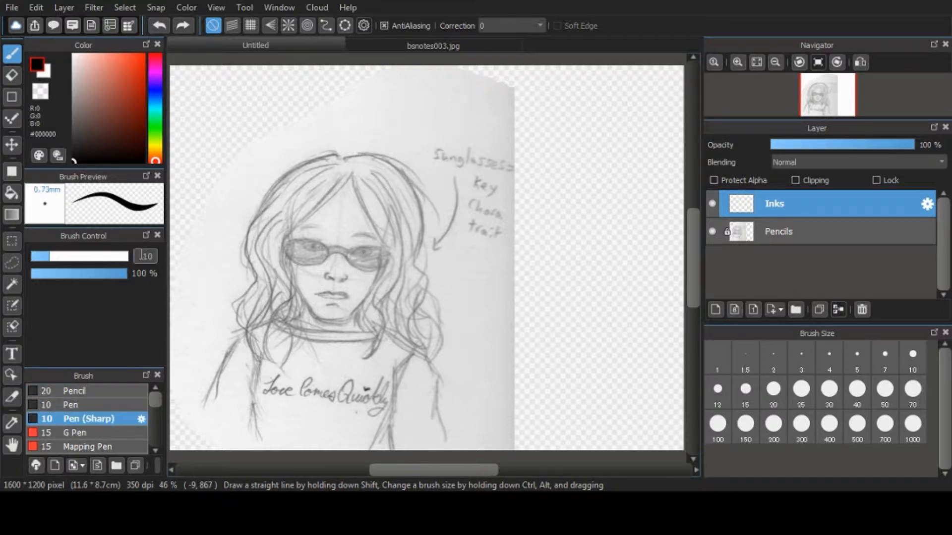
scroll(329, 240, "up", 5)
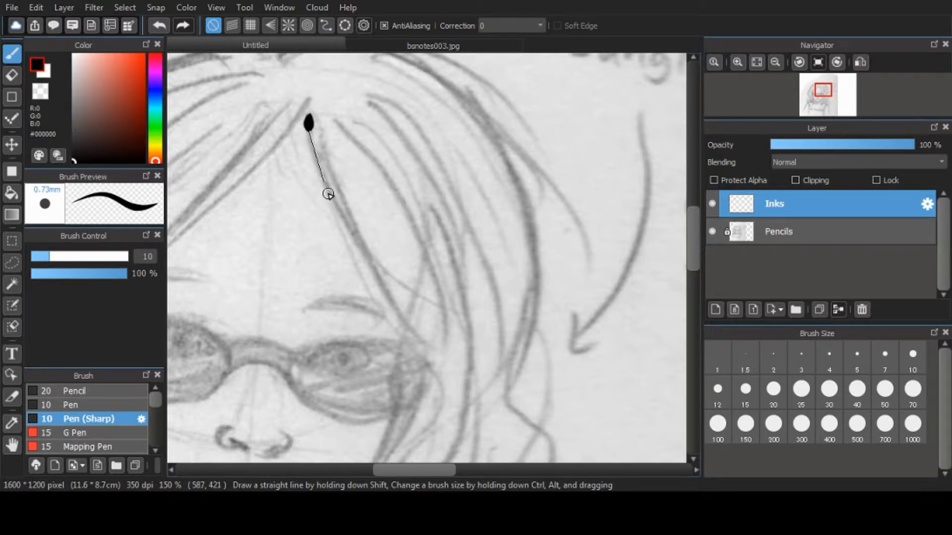
key("ctrl+z")
key("ctrl+z")
key("ctrl+z")
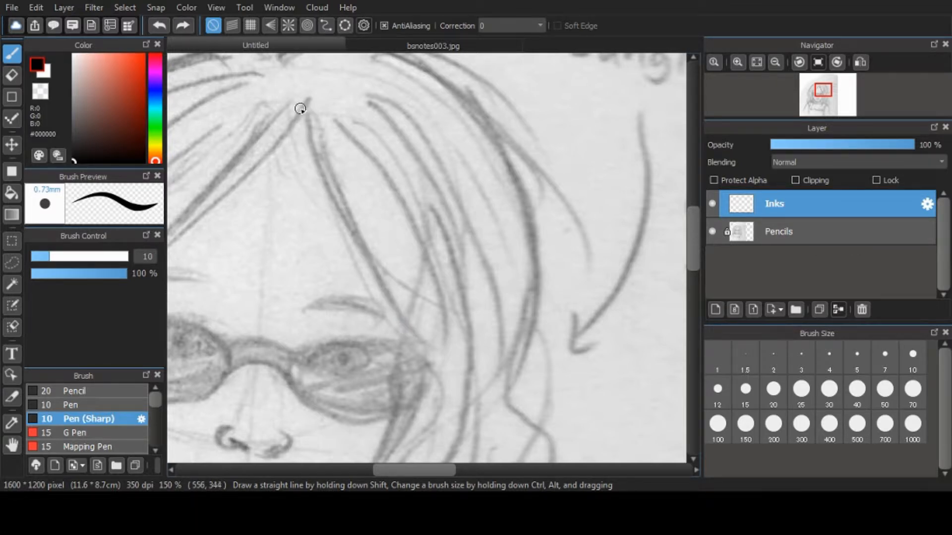
mouse_move(309, 141)
left_mouse_down()
mouse_move(328, 194)
mouse_move(380, 285)
mouse_move(433, 341)
left_mouse_up()
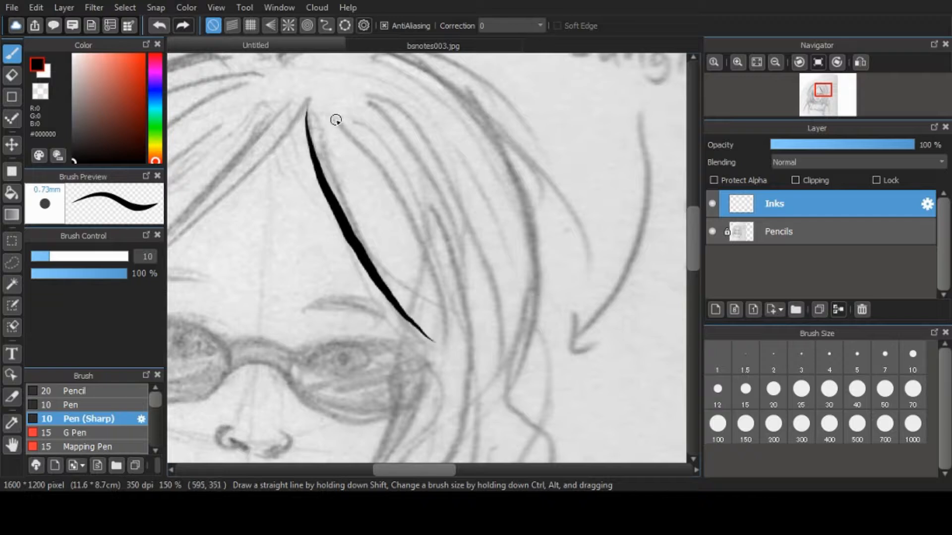
mouse_move(352, 138)
left_mouse_down()
mouse_move(413, 216)
mouse_move(441, 340)
left_mouse_up()
left_click_drag(366, 365, 379, 179)
mouse_move(217, 82)
left_mouse_down()
mouse_move(333, 240)
mouse_move(335, 266)
left_mouse_up()
mouse_move(438, 95)
left_mouse_down()
mouse_move(351, 193)
mouse_move(217, 305)
left_mouse_up()
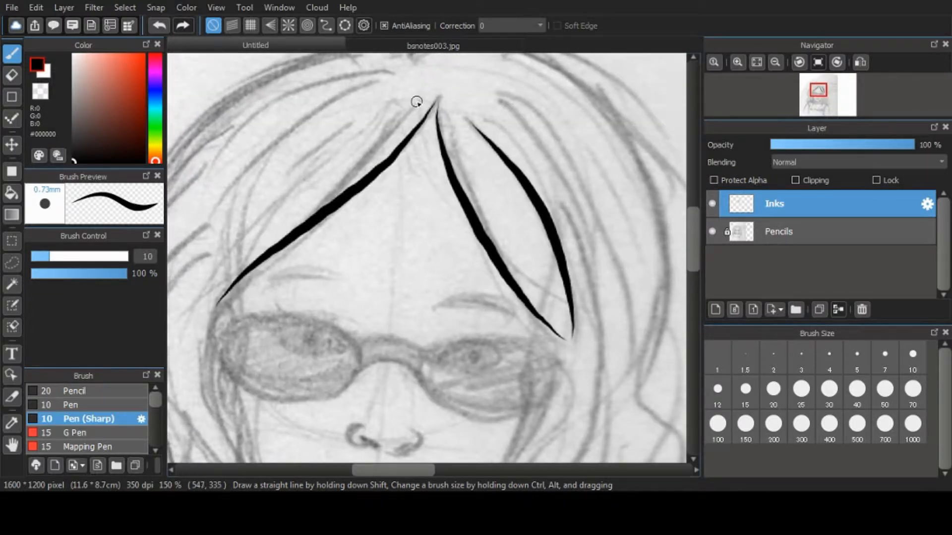
Undo the last stray strokes, ink a thin hair strand above the forehead's left parting line, and set the Pen (Sharp) size to 10
key("ctrl+z")
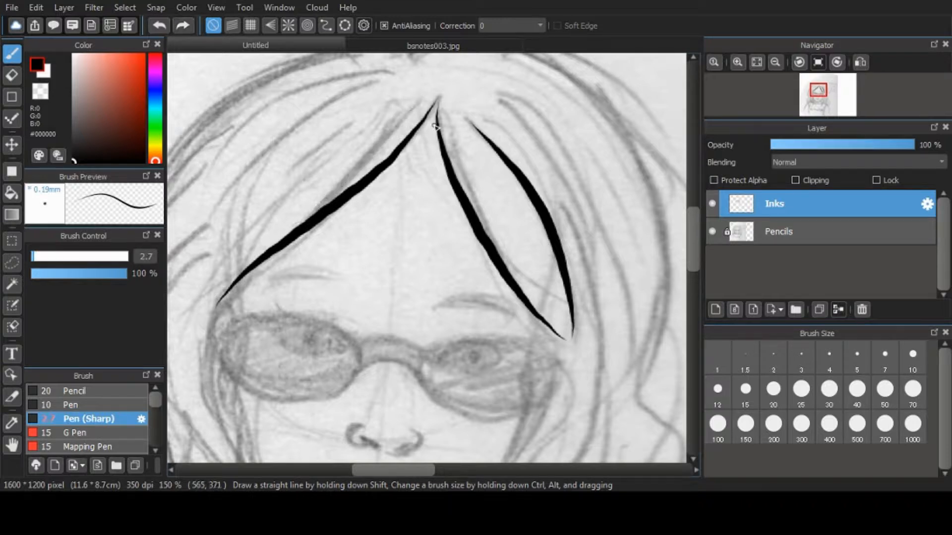
key("ctrl+z")
left_click_drag(420, 99, 226, 263)
left_click(912, 388)
left_click(145, 256)
type("10")
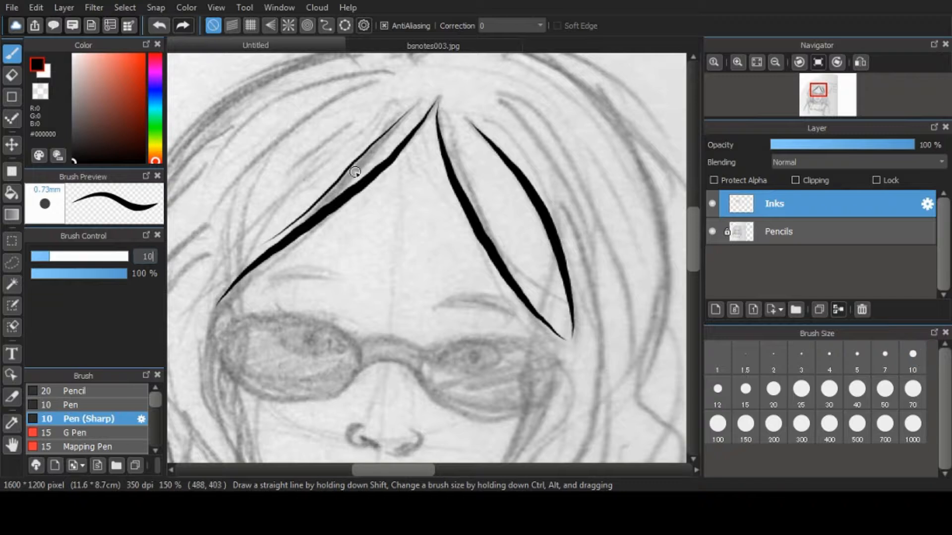
Save the drawing to the Desktop as char_prac in MediBang Paint Pro (*.mdp) format
key("ctrl+s")
type("char_prac")
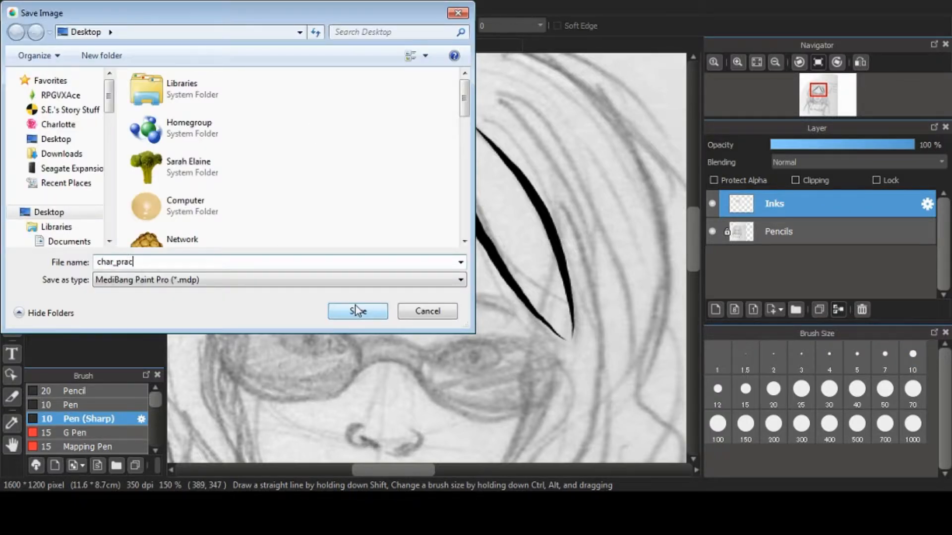
left_click(357, 311)
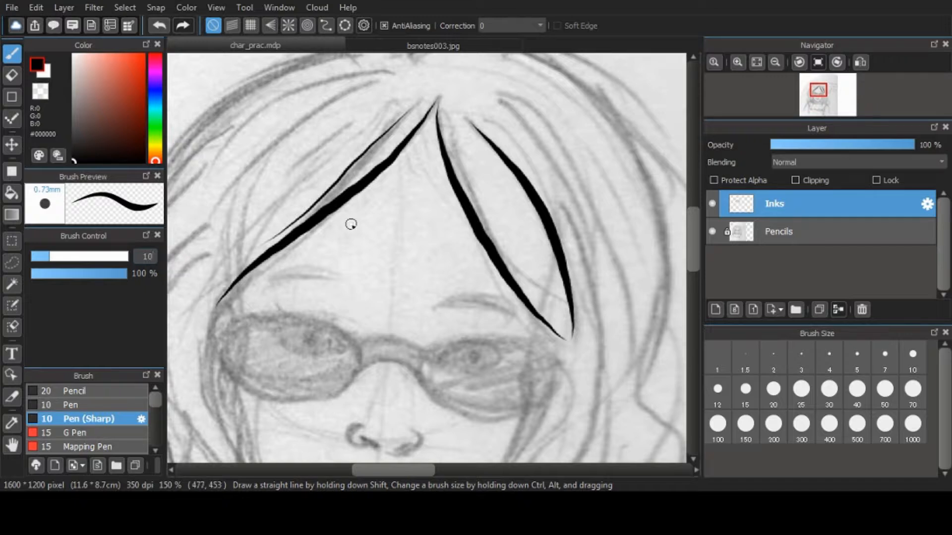
Ink the main hair contours from the crown down the drawing's left side as long wavy locks, using Pen (Sharp) at size 10
left_click_drag(281, 149, 338, 164)
mouse_move(438, 95)
left_mouse_down()
mouse_move(357, 128)
mouse_move(261, 227)
left_mouse_up()
mouse_move(302, 270)
left_mouse_down()
mouse_move(392, 135)
mouse_move(382, 210)
left_mouse_up()
mouse_move(351, 132)
left_mouse_down()
mouse_move(268, 213)
mouse_move(234, 279)
mouse_move(261, 424)
mouse_move(351, 149)
left_mouse_up()
mouse_move(320, 200)
left_mouse_down()
mouse_move(276, 269)
mouse_move(318, 329)
left_mouse_up()
left_click_drag(355, 182, 278, 332)
mouse_move(354, 98)
left_mouse_down()
mouse_move(328, 120)
mouse_move(294, 446)
left_mouse_up()
left_click_drag(279, 424, 312, 233)
Ink the inner locks that fall past the cheek to the drawing's left shoulder, undoing and redrawing strokes that miss the sketch
left_click_drag(372, 397, 333, 384)
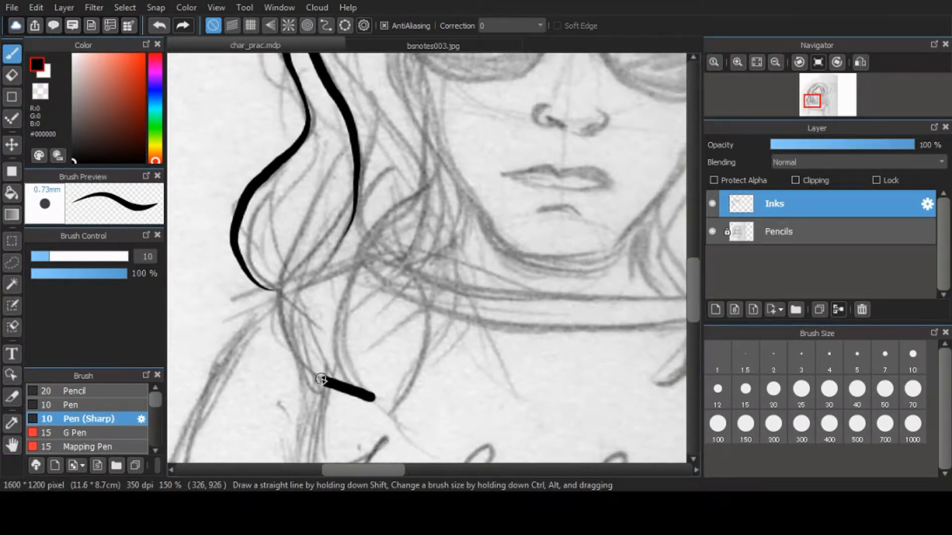
key("ctrl+z")
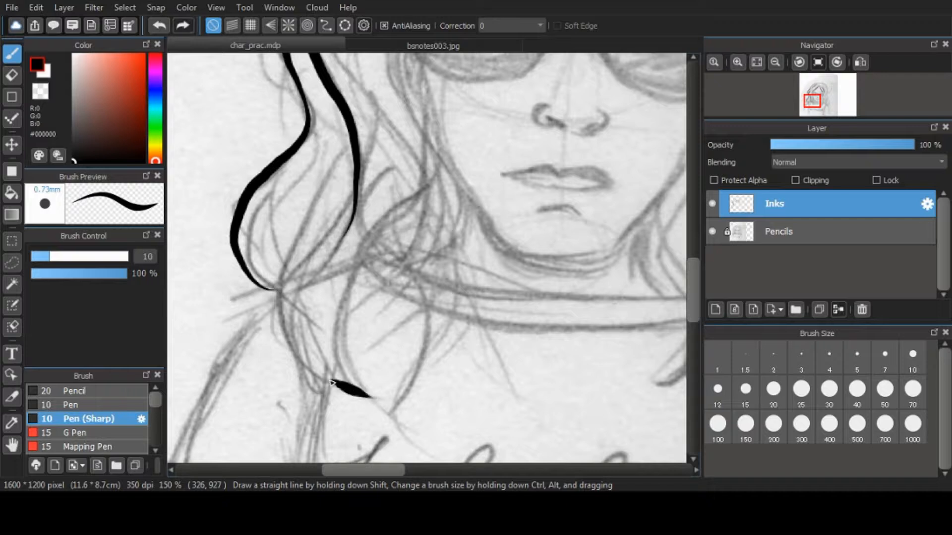
scroll(364, 263, "down", 3)
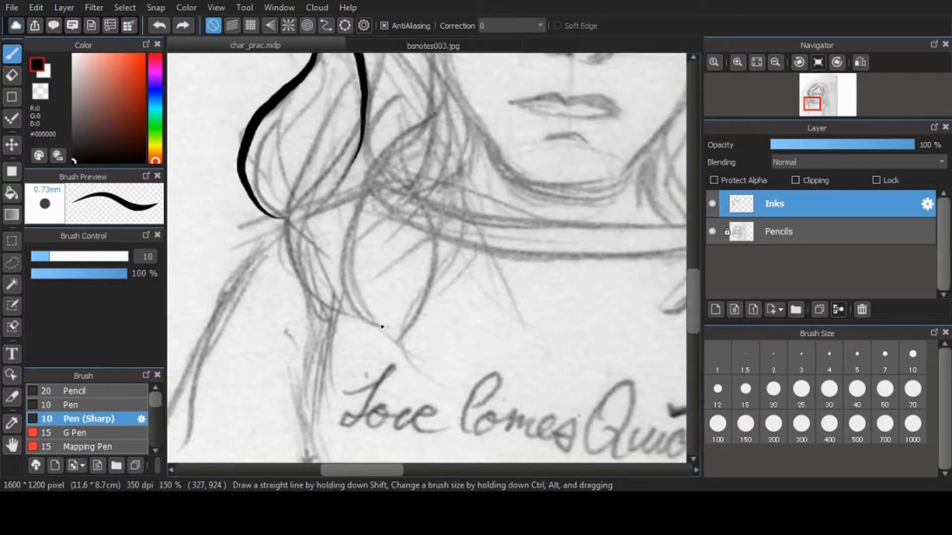
scroll(391, 288, "down", 1)
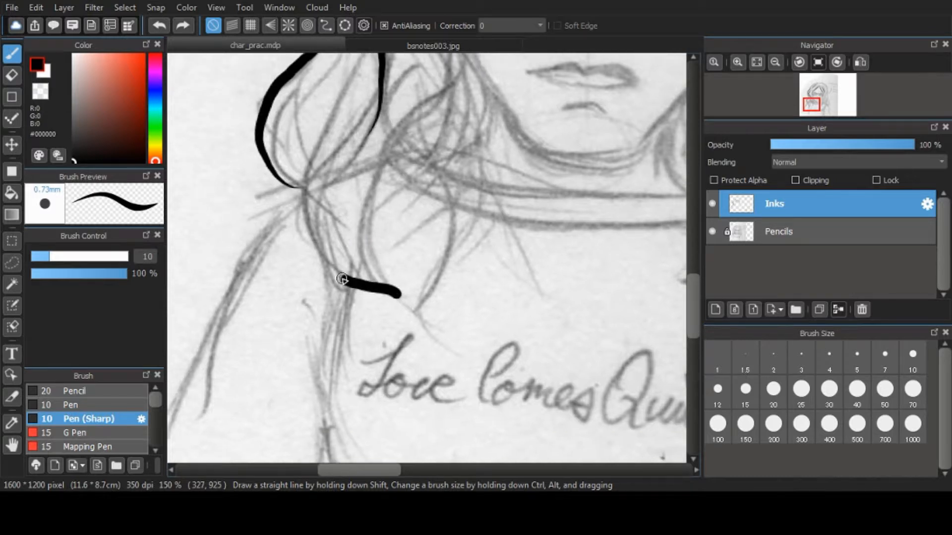
left_click_drag(303, 181, 362, 55)
mouse_move(365, 157)
left_mouse_down()
mouse_move(372, 376)
mouse_move(345, 244)
left_mouse_up()
mouse_move(370, 375)
left_mouse_down()
mouse_move(344, 343)
mouse_move(370, 237)
mouse_move(432, 161)
mouse_move(430, 57)
left_mouse_up()
mouse_move(435, 129)
left_mouse_down()
mouse_move(385, 308)
mouse_move(385, 253)
left_mouse_up()
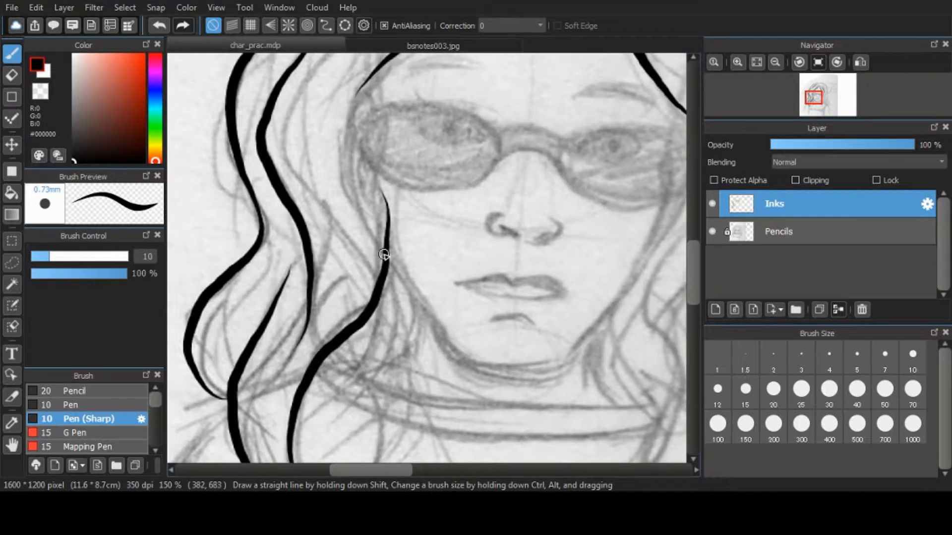
key("ctrl+z")
left_click_drag(382, 323, 375, 281)
left_click_drag(392, 81, 410, 218)
left_click_drag(352, 111, 276, 291)
Ink the outer wavy locks on the drawing's right side down toward the shoulder, and clear the canvas rotation
mouse_move(197, 311)
left_mouse_down()
mouse_move(216, 267)
mouse_move(475, 117)
mouse_move(311, 142)
mouse_move(393, 139)
mouse_move(563, 329)
mouse_move(553, 431)
left_mouse_up()
mouse_move(547, 387)
left_mouse_down()
mouse_move(523, 156)
mouse_move(545, 352)
mouse_move(488, 455)
left_mouse_up()
left_click_drag(510, 417, 437, 205)
mouse_move(479, 129)
left_mouse_down()
mouse_move(506, 160)
mouse_move(517, 227)
left_mouse_up()
mouse_move(456, 171)
left_mouse_down()
mouse_move(512, 225)
mouse_move(448, 354)
left_mouse_up()
left_click_drag(400, 249, 497, 330)
mouse_move(367, 423)
left_mouse_down()
mouse_move(416, 395)
mouse_move(448, 162)
left_mouse_up()
left_click_drag(414, 213, 376, 335)
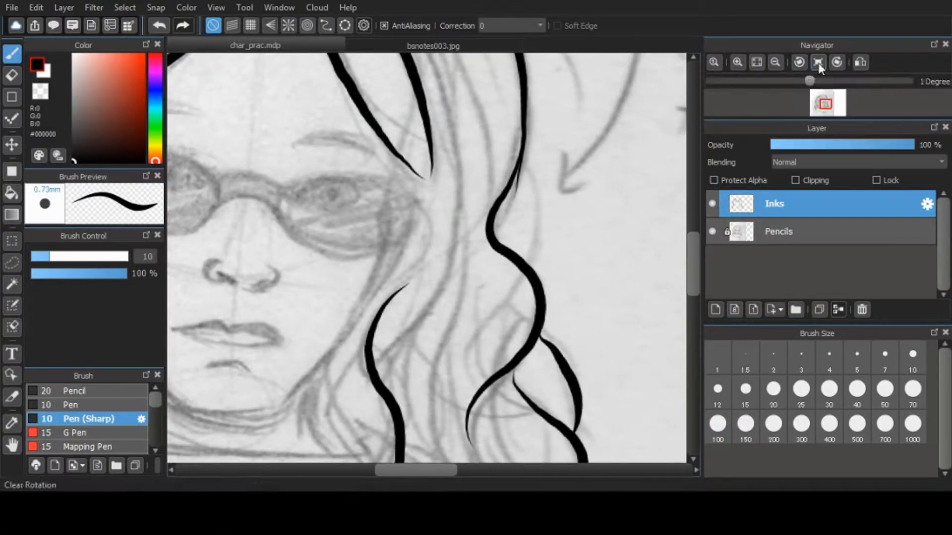
left_click(819, 63)
Ink the lower curls and lock tips above the drawing's right shoulder with Pen (Sharp) at size 10
left_click_drag(538, 262, 648, 248)
mouse_move(375, 366)
left_mouse_down()
mouse_move(391, 336)
mouse_move(410, 81)
left_mouse_up()
mouse_move(442, 231)
left_mouse_down()
mouse_move(432, 127)
mouse_move(453, 301)
mouse_move(490, 275)
left_mouse_up()
mouse_move(387, 276)
left_mouse_down()
mouse_move(394, 286)
mouse_move(475, 303)
left_mouse_up()
left_click_drag(279, 406, 292, 332)
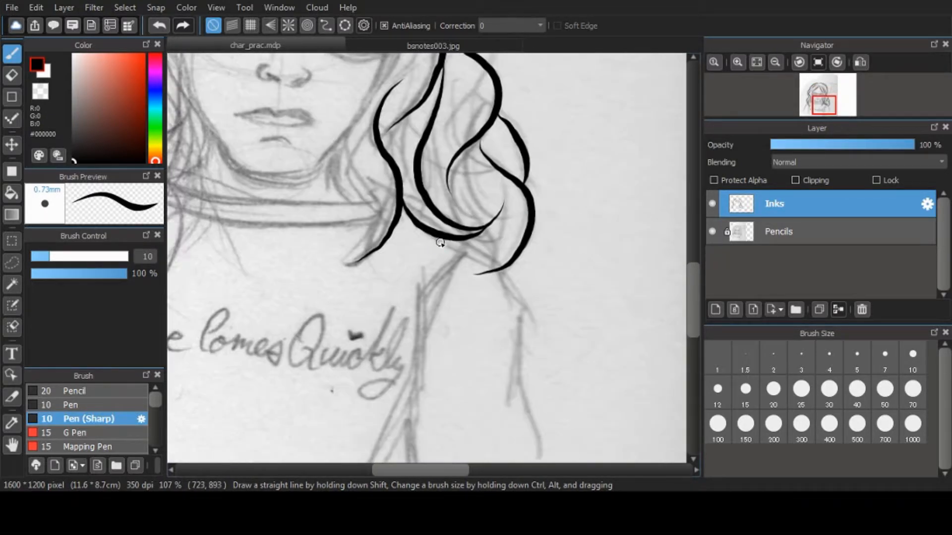
left_click_drag(452, 240, 431, 366)
Complete the remaining thick hair locks framing the face on both sides of the drawing
left_click_drag(399, 208, 504, 373)
left_click_drag(249, 279, 350, 140)
mouse_move(388, 98)
left_mouse_down()
mouse_move(376, 258)
mouse_move(335, 309)
left_mouse_up()
left_click_drag(368, 275, 342, 108)
left_click_drag(330, 430, 316, 308)
mouse_move(351, 156)
left_mouse_down()
mouse_move(291, 228)
mouse_move(314, 303)
left_mouse_up()
mouse_move(433, 289)
left_mouse_down()
mouse_move(321, 303)
mouse_move(295, 338)
left_mouse_up()
left_click_drag(380, 342, 398, 336)
left_click_drag(417, 149, 417, 144)
mouse_move(247, 310)
left_mouse_down()
mouse_move(357, 170)
mouse_move(352, 393)
left_mouse_up()
Set Pen (Sharp) to size 5 and add thin detail strands inside the left curls and across the crown
type("5")
left_click_drag(212, 359, 198, 331)
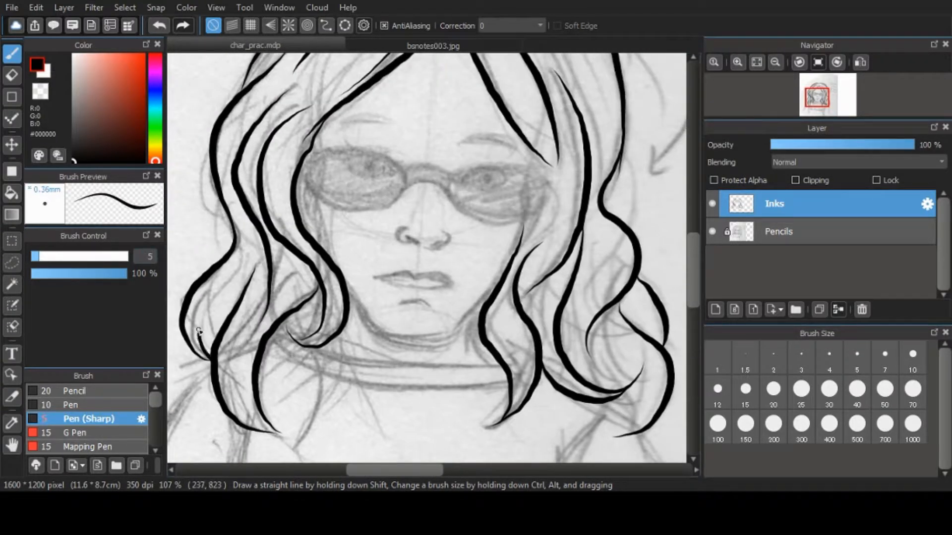
left_click_drag(256, 306, 259, 283)
left_click_drag(313, 328, 293, 477)
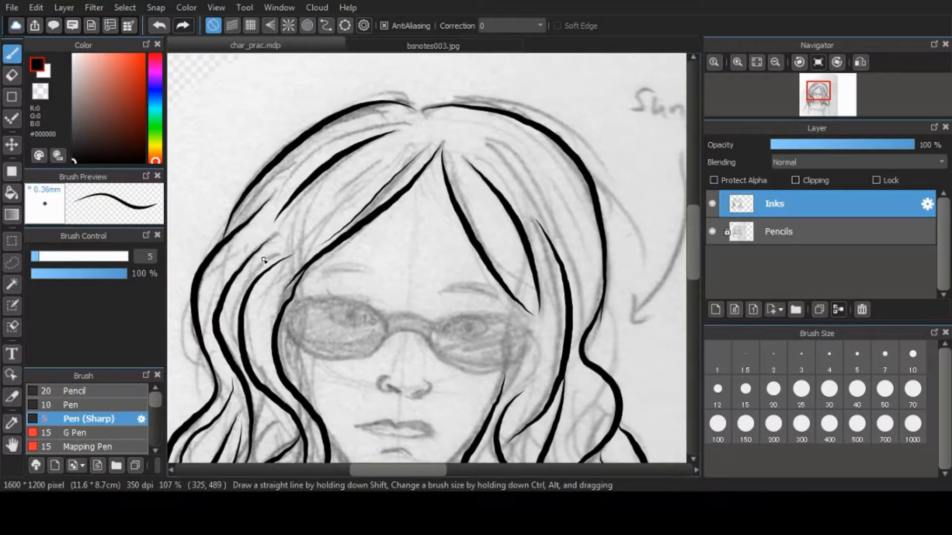
left_click_drag(230, 233, 413, 125)
mouse_move(459, 187)
left_mouse_down()
mouse_move(415, 174)
mouse_move(337, 175)
left_mouse_up()
mouse_move(364, 131)
left_mouse_down()
mouse_move(412, 178)
mouse_move(454, 301)
left_mouse_up()
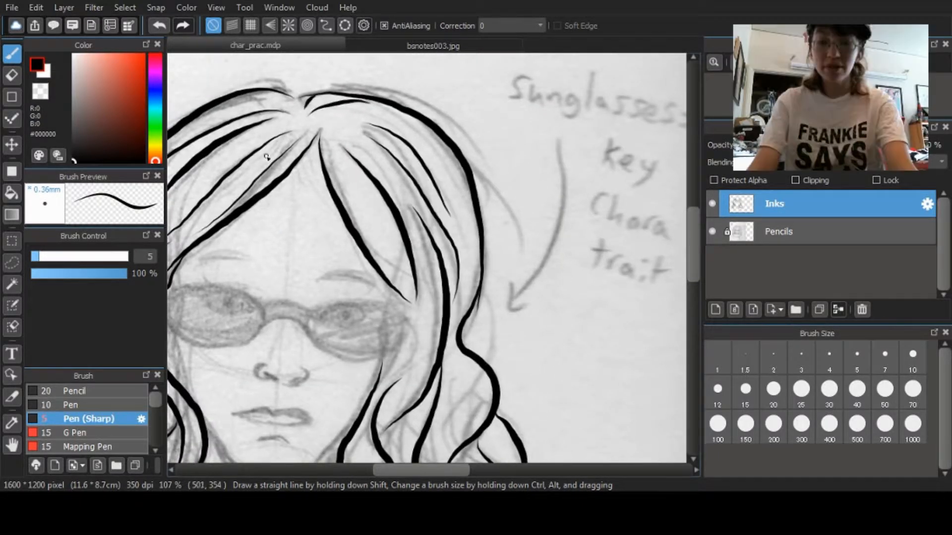
Add thin detail strands to the locks on the drawing's right side, undoing one misplaced stroke
mouse_move(434, 273)
left_mouse_down()
mouse_move(412, 131)
mouse_move(419, 174)
left_mouse_up()
left_click_drag(399, 113, 371, 292)
key("ctrl+z")
left_click_drag(430, 305, 410, 200)
mouse_move(439, 191)
left_mouse_down()
mouse_move(400, 259)
mouse_move(453, 287)
left_mouse_up()
left_click_drag(470, 325, 464, 234)
left_click_drag(440, 232, 448, 271)
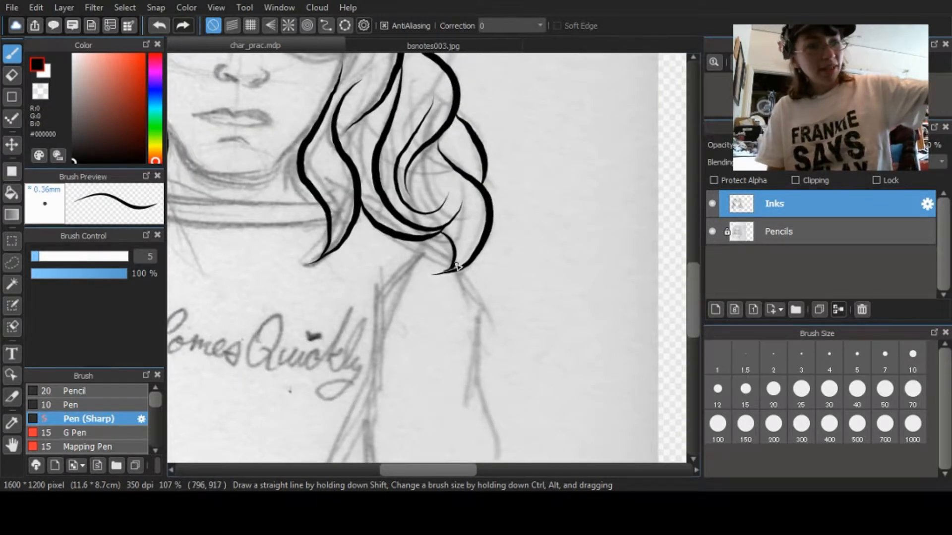
Finish the thin detail strands in the lower curls, and toggle the Pencils layer off and on to check the inks
left_click_drag(408, 157, 579, 203)
left_click_drag(296, 157, 316, 190)
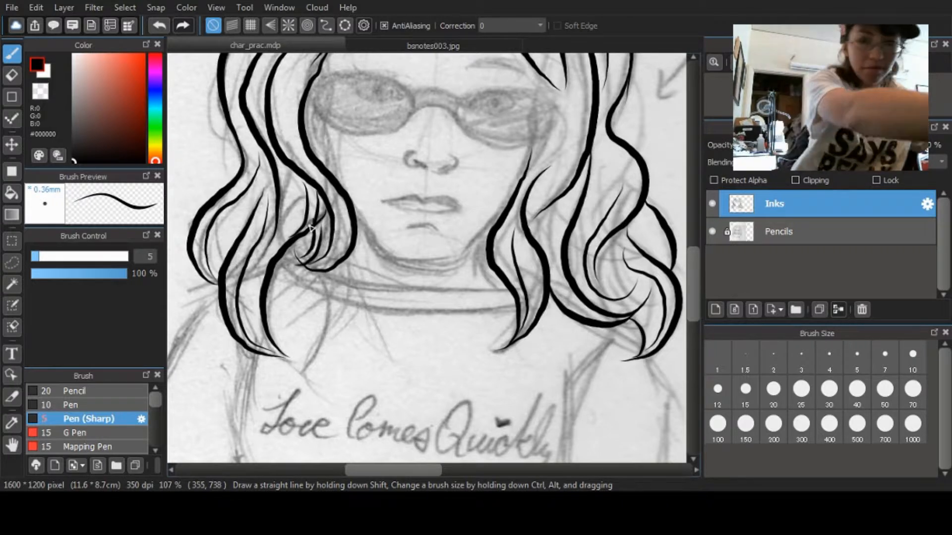
left_click_drag(382, 143, 400, 302)
mouse_move(455, 321)
left_mouse_down()
mouse_move(414, 235)
mouse_move(430, 260)
left_mouse_up()
left_click(712, 231)
left_click(712, 232)
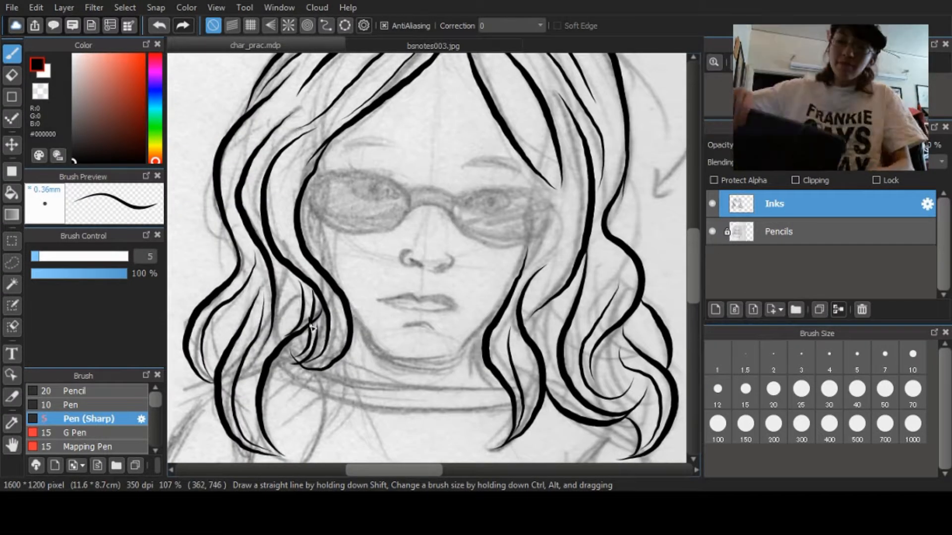
Try outlining the left sunglasses lens freehand with the Pen at size 10, and undo it
left_click(102, 405)
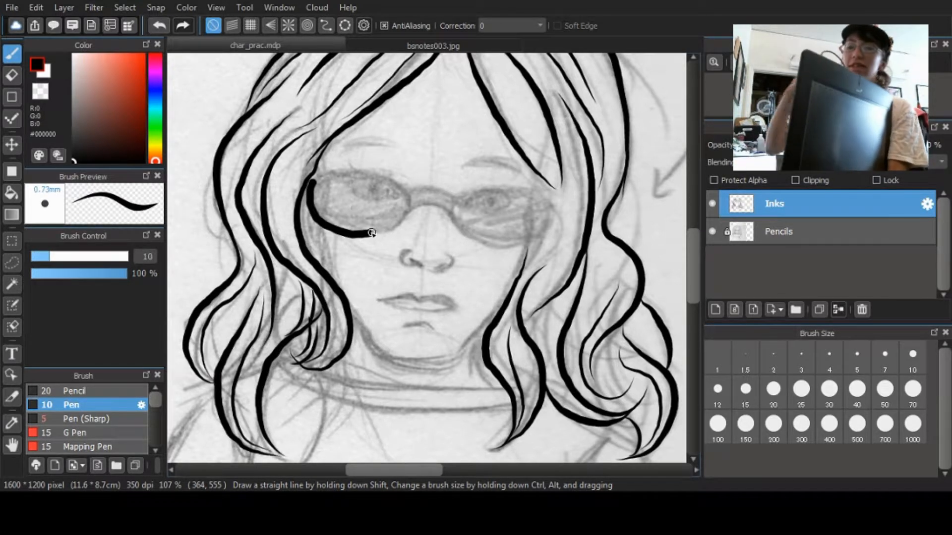
left_click_drag(400, 183, 314, 182)
key("ctrl+z")
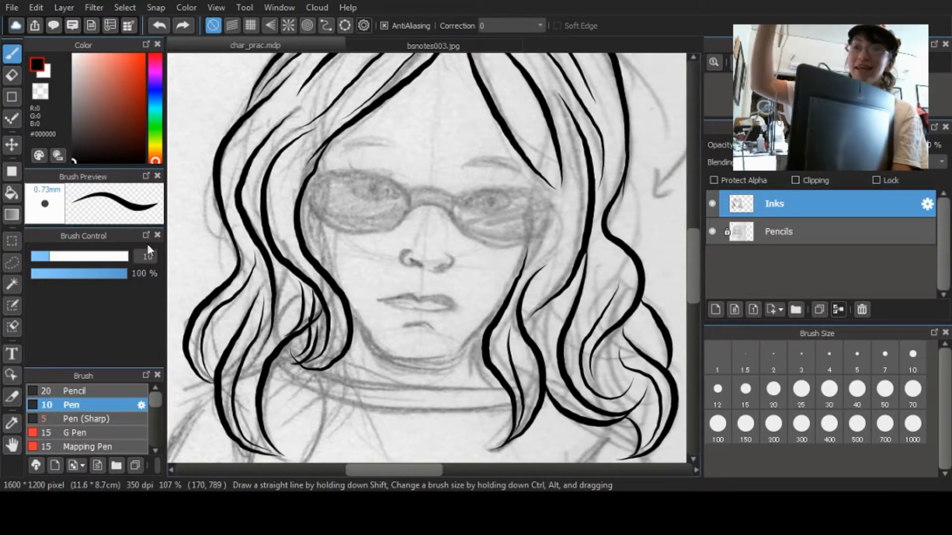
Try placing a Curve snap guide across the forehead, and turn snapping off again
left_click(324, 24)
left_click(302, 107)
left_click(411, 159)
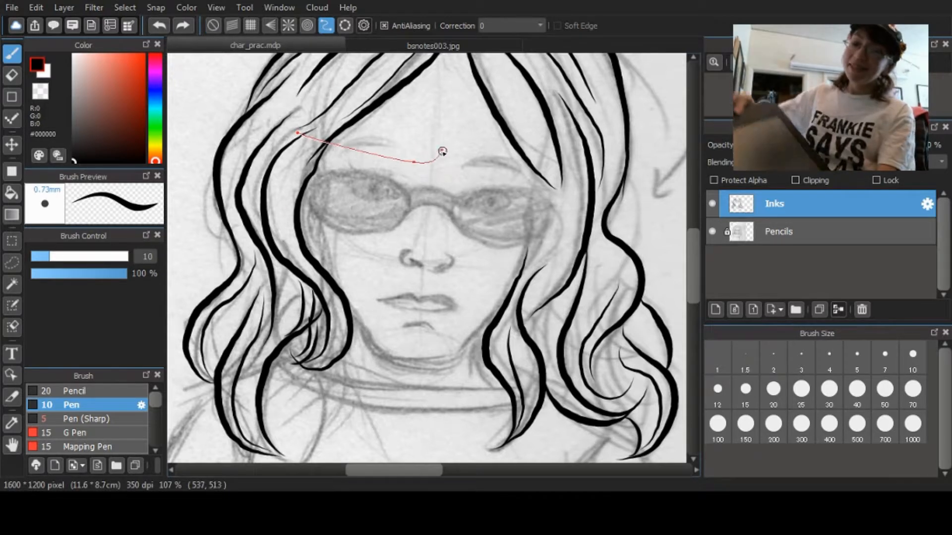
left_click(452, 105)
left_click(297, 130)
left_click(213, 26)
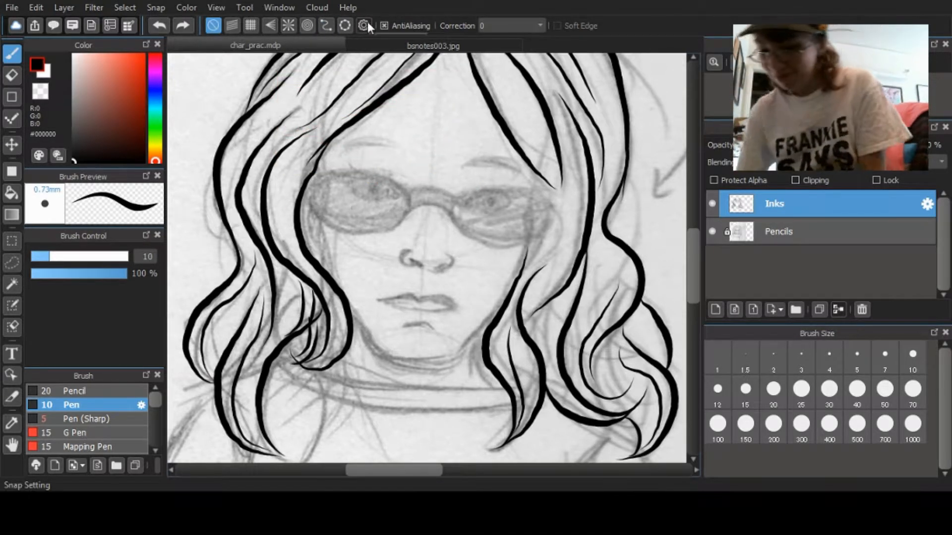
Look through the Pencil, Pen and Mapping Pen brushes, and settle on the Pen at size 5
left_click(79, 391)
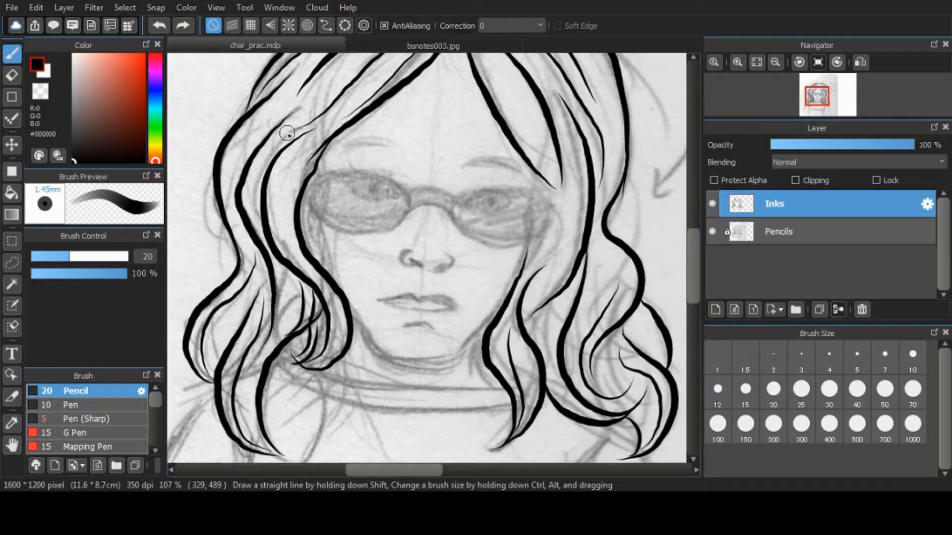
left_click(99, 406)
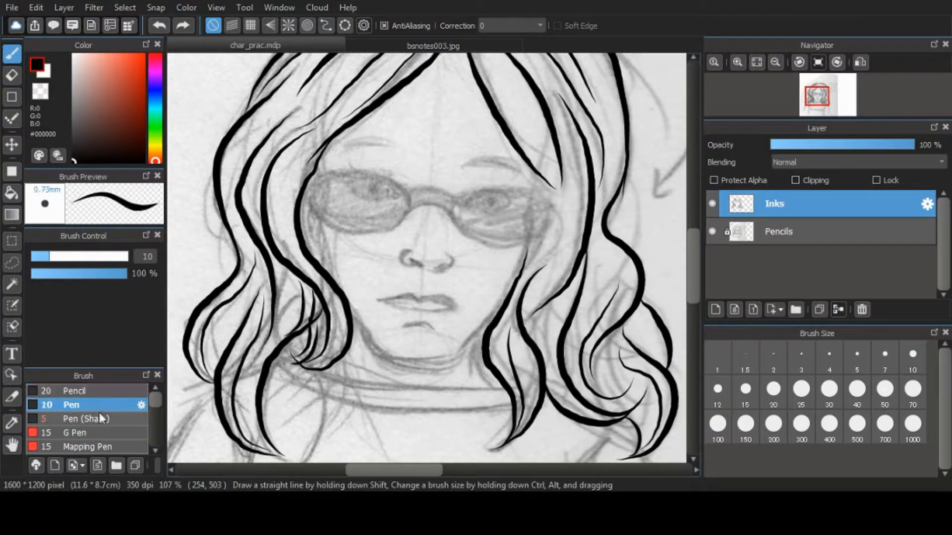
left_click(103, 397)
left_click(104, 405)
left_click(110, 445)
left_click_drag(156, 399, 156, 409)
scroll(109, 412, "up", 2)
left_click(104, 406)
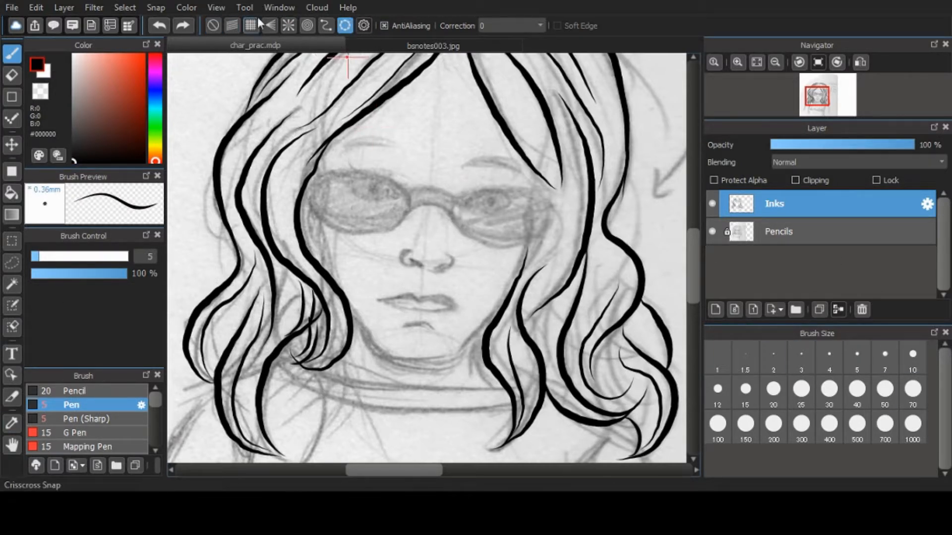
Look through the stroke correction levels and the available snap, cloud and tool commands
left_click(540, 26)
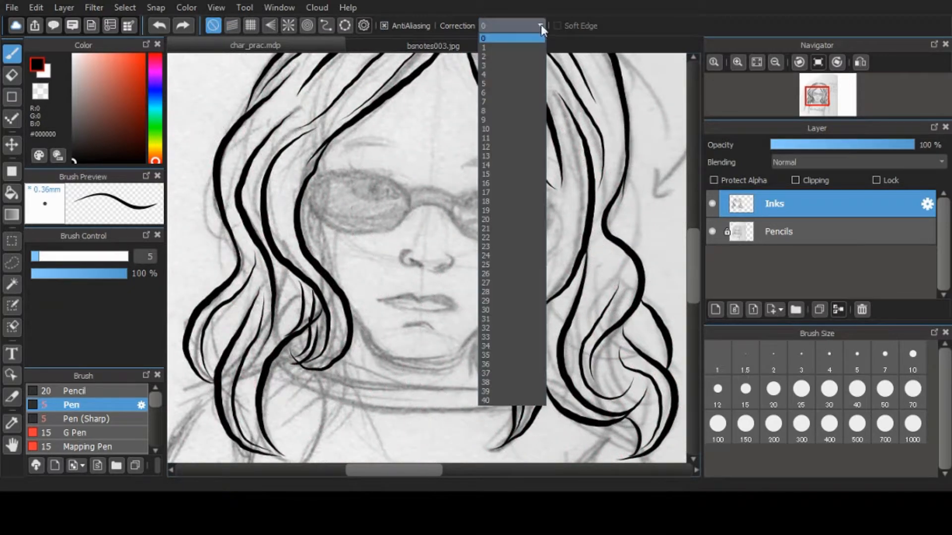
left_click(371, 1)
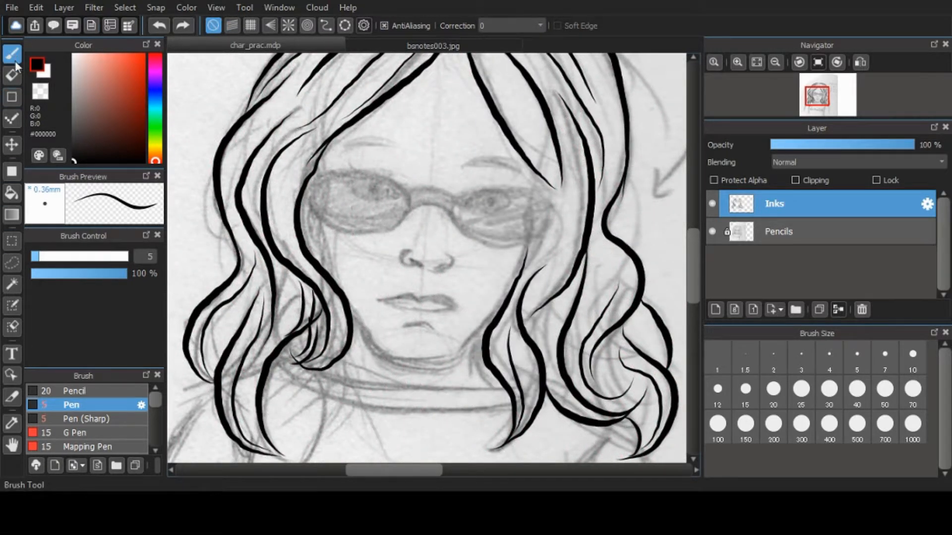
left_click(40, 7)
mouse_move(155, 9)
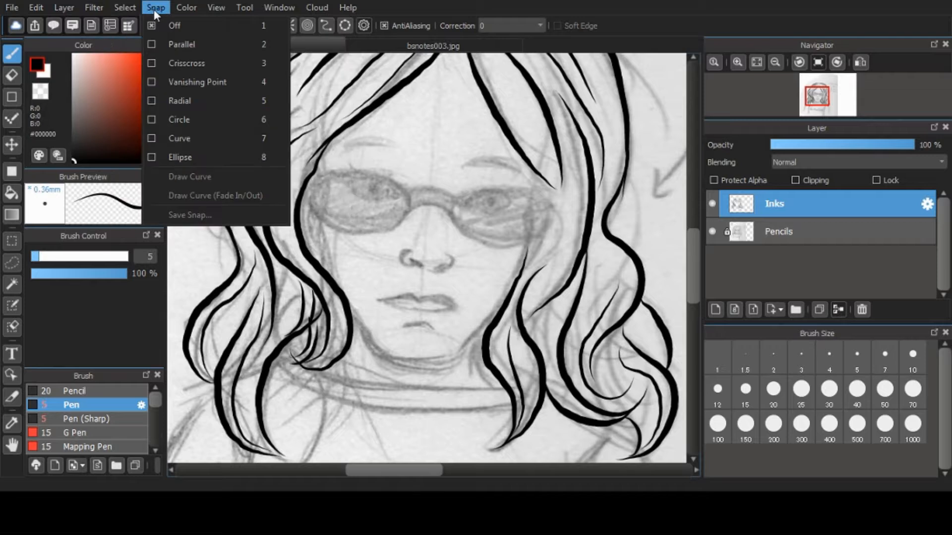
mouse_move(290, 9)
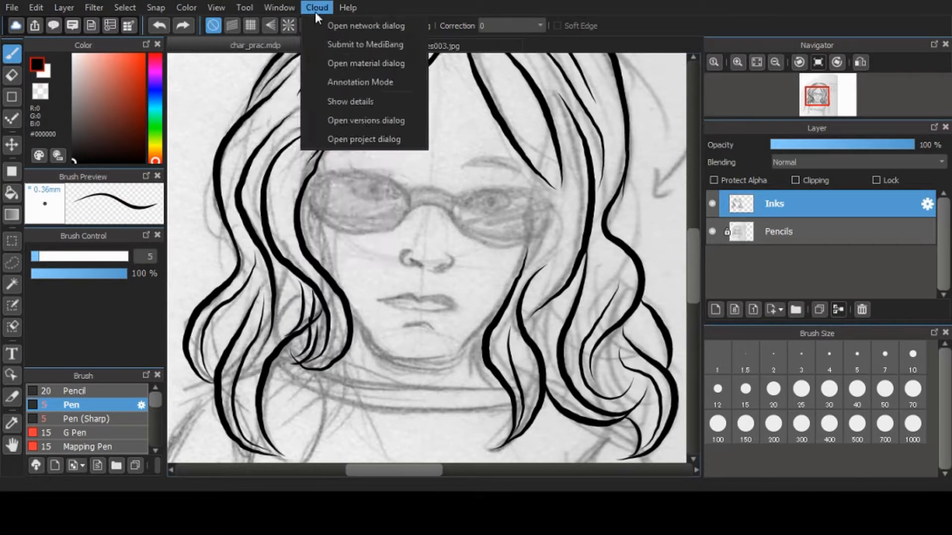
left_click(348, 10)
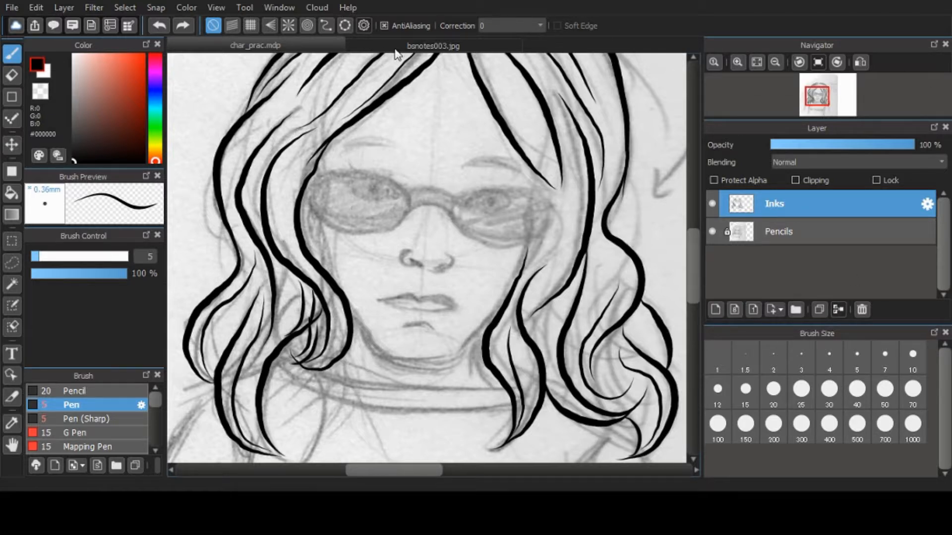
left_click(247, 8)
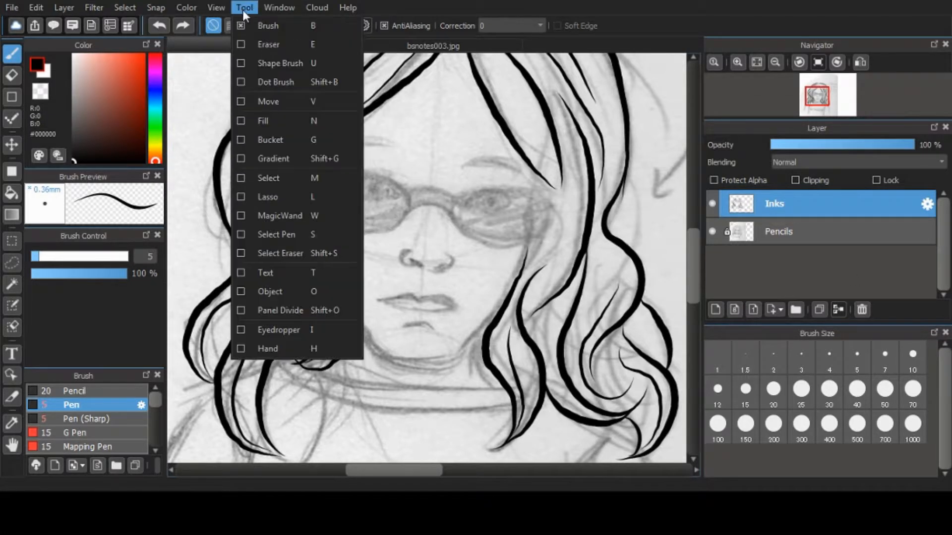
left_click(312, 180)
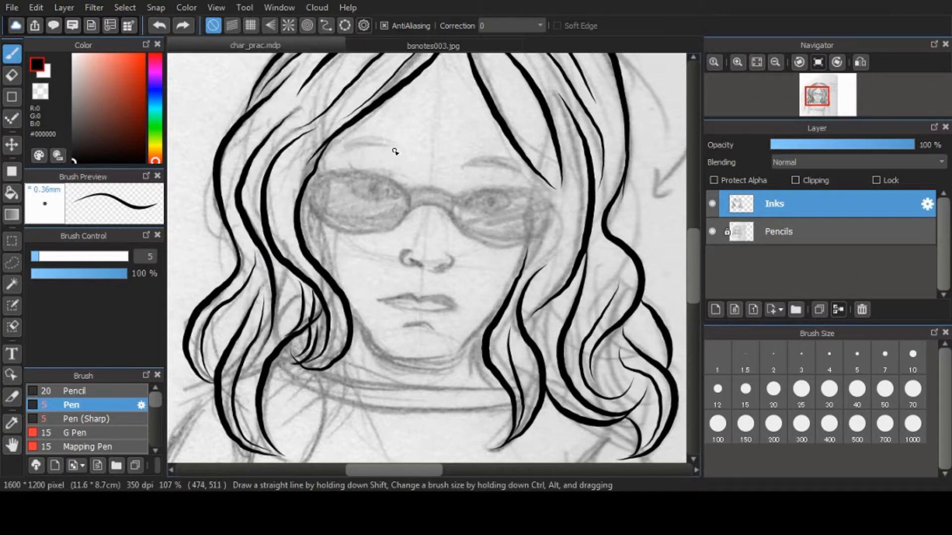
Try connected straight line segments across the face with the Pen, and undo them
left_click(461, 236, "shift")
left_click(384, 349, "shift")
key("ctrl+z")
key("ctrl+z")
Try inking the nose with the Pen at size 5, undo those strokes and switch back to Pen (Sharp)
left_click(440, 244)
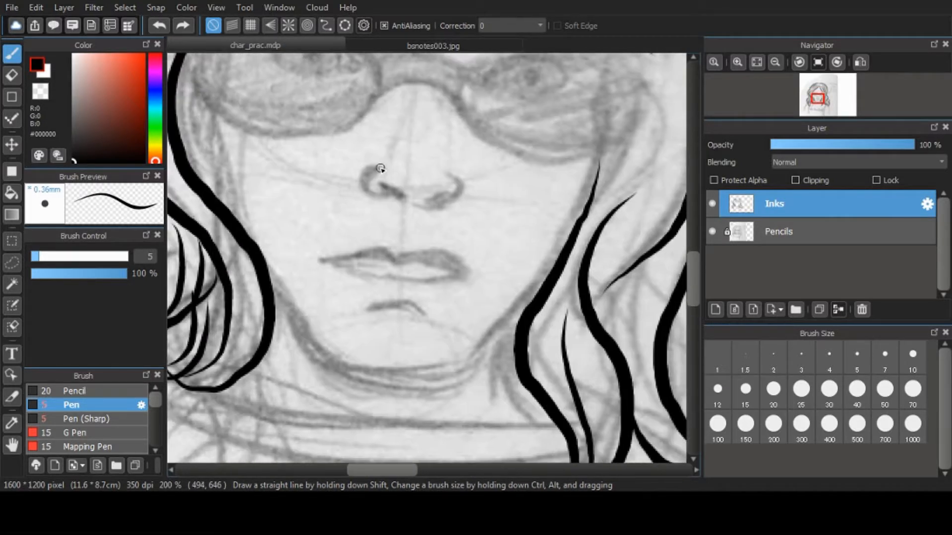
mouse_move(365, 194)
left_mouse_down()
mouse_move(437, 205)
mouse_move(444, 196)
mouse_move(430, 202)
left_mouse_up()
left_click(91, 419)
key("ctrl+z")
key("ctrl+z")
key("ctrl+z")
Ink the nose, the lips and the crease below the mouth with Pen (Sharp) at size 5, tidying up with the Eraser
left_click_drag(391, 282, 397, 173)
mouse_move(327, 150)
left_mouse_down()
mouse_move(474, 154)
mouse_move(361, 162)
mouse_move(477, 155)
left_mouse_up()
left_click_drag(373, 152, 483, 157)
left_click_drag(377, 197, 431, 200)
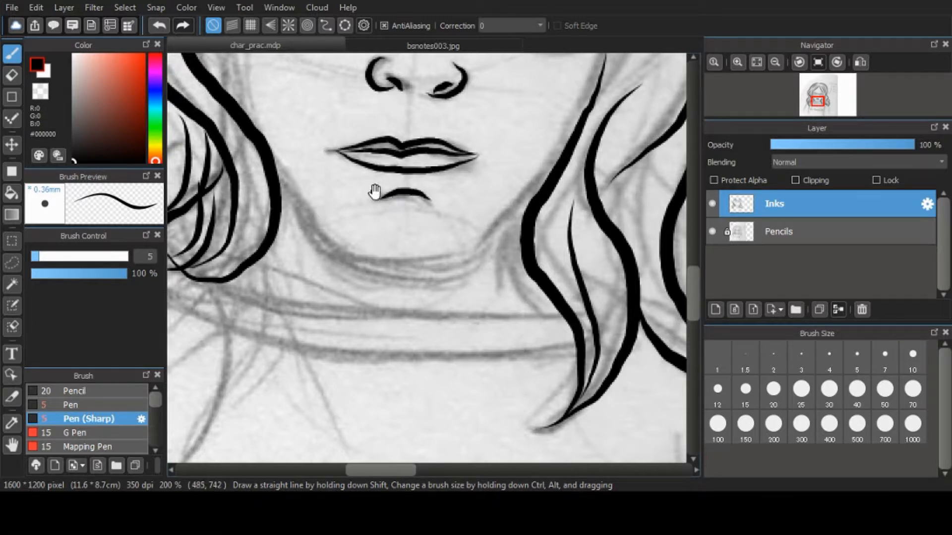
key("e")
left_click_drag(397, 119, 374, 284)
key("b")
Undo a freehand stroke and a first ellipse, and outline the left sunglasses lens with a Shape Brush ellipse at size 5
mouse_move(191, 85)
left_mouse_down()
mouse_move(268, 110)
mouse_move(269, 188)
mouse_move(396, 212)
mouse_move(435, 156)
mouse_move(336, 95)
mouse_move(266, 115)
left_mouse_up()
key("ctrl+z")
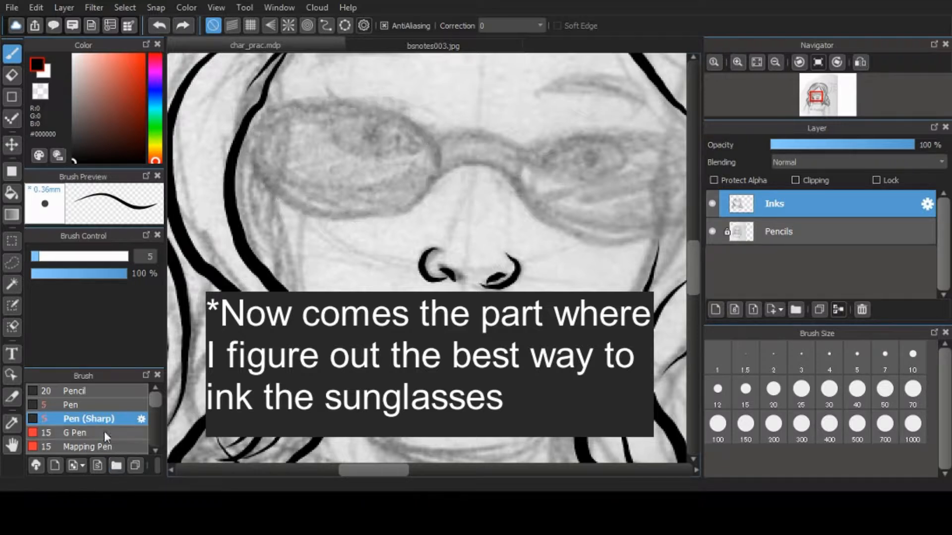
left_click(12, 98)
left_click(288, 25)
mouse_move(255, 125)
left_mouse_down()
mouse_move(421, 213)
mouse_move(430, 228)
left_mouse_up()
key("ctrl+z")
mouse_move(262, 121)
left_mouse_down()
mouse_move(321, 123)
mouse_move(393, 213)
mouse_move(436, 221)
mouse_move(465, 270)
left_mouse_up()
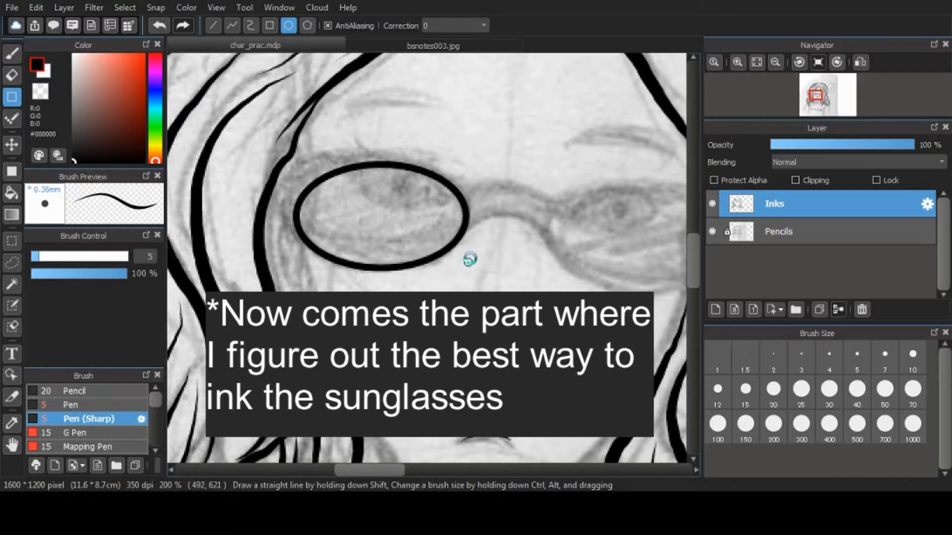
Try a Shape Brush ellipse around the right sunglasses lens, and undo both lens ellipses
left_click_drag(459, 162, 629, 262)
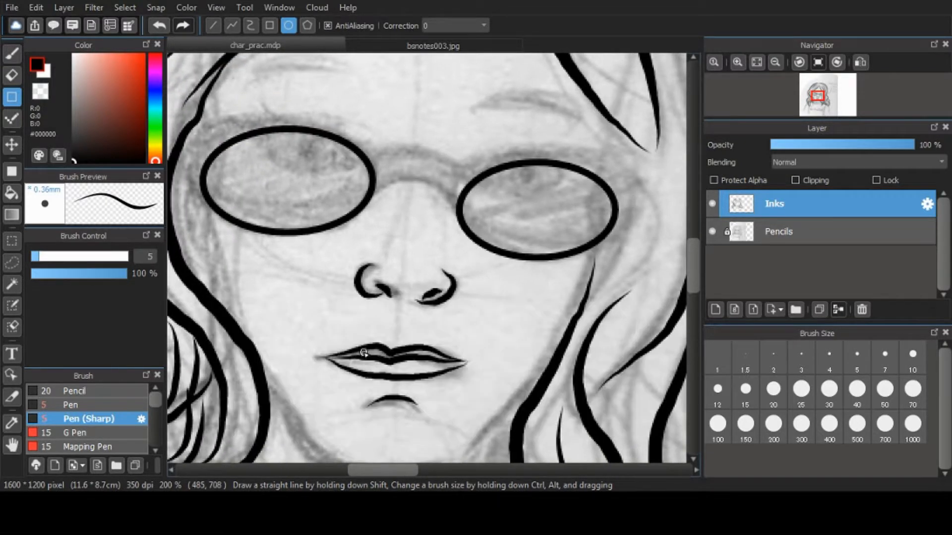
key("ctrl+z")
key("ctrl+z")
Try tracing the left lens with a Shape Brush curve in Pen (Sharp), and undo it
left_click(250, 25)
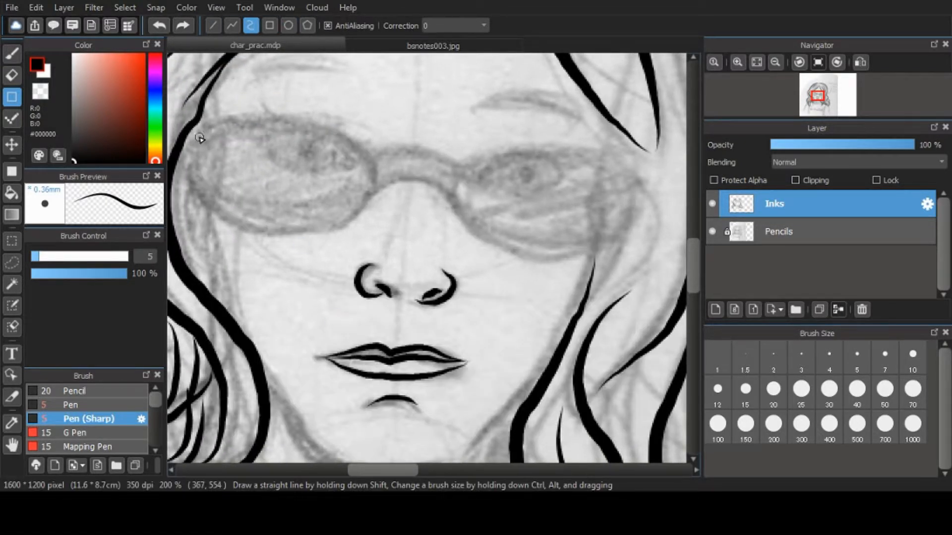
mouse_move(214, 209)
left_mouse_down()
mouse_move(253, 229)
mouse_move(343, 229)
left_mouse_up()
mouse_move(375, 172)
left_mouse_down()
mouse_move(364, 148)
mouse_move(330, 125)
mouse_move(264, 115)
mouse_move(206, 131)
left_mouse_up()
key("ctrl+z")
Try a Pen curve at size 5 along the lower rim of both lenses and the bridge, and undo it
left_click(110, 404)
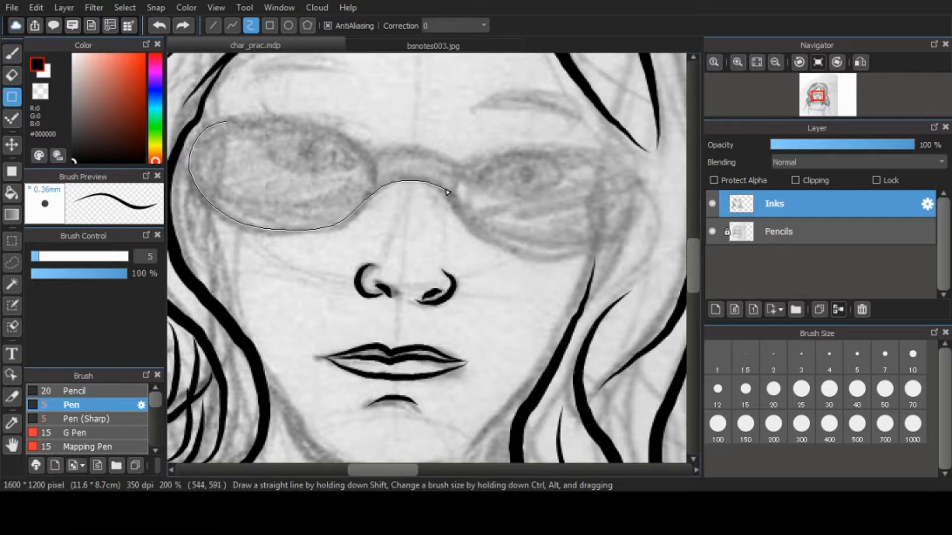
left_click_drag(478, 233, 513, 249)
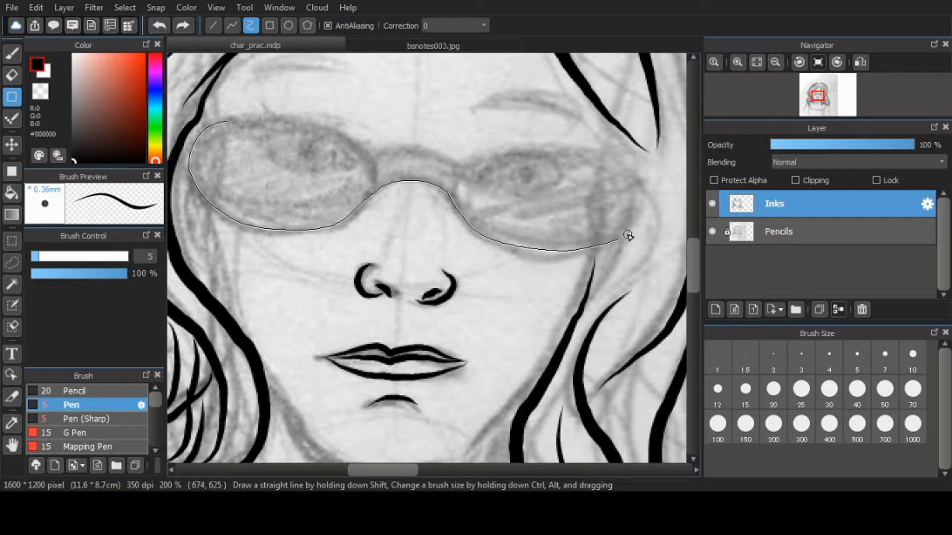
left_click(451, 159)
left_click(119, 391)
left_click(119, 405)
left_click(121, 392)
left_click(124, 404)
key("ctrl+z")
Compare the Pencil and Pen brushes, try a Pencil curve at size 20 over the left lens, and undo it
mouse_move(156, 398)
left_mouse_down()
mouse_move(154, 434)
mouse_move(150, 397)
left_mouse_up()
left_click(74, 391)
key("b")
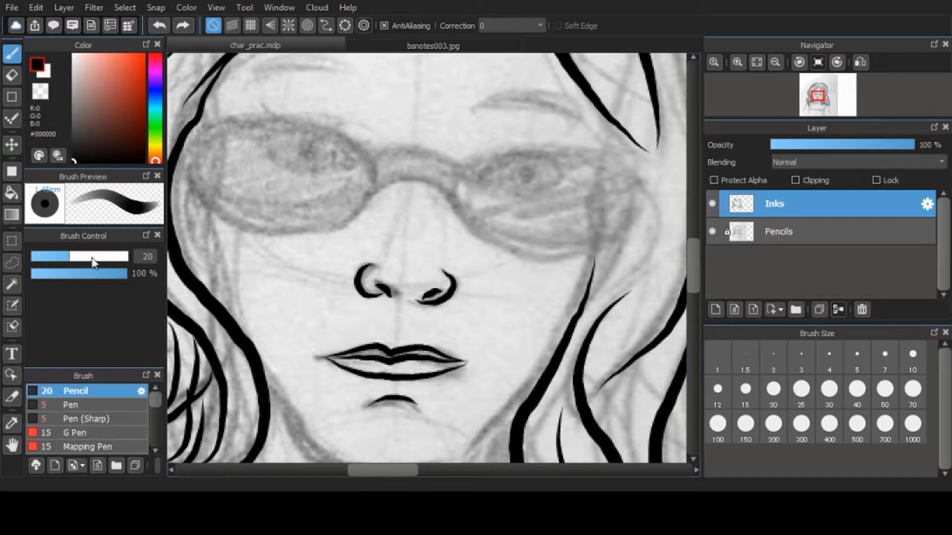
left_click(89, 405)
key("u")
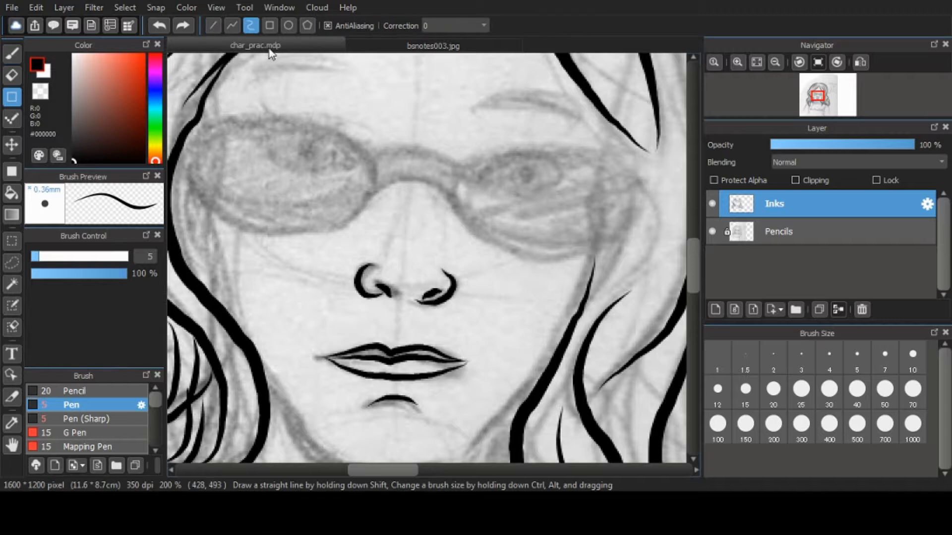
left_click(97, 394)
left_click_drag(333, 124, 316, 170)
key("ctrl+z")
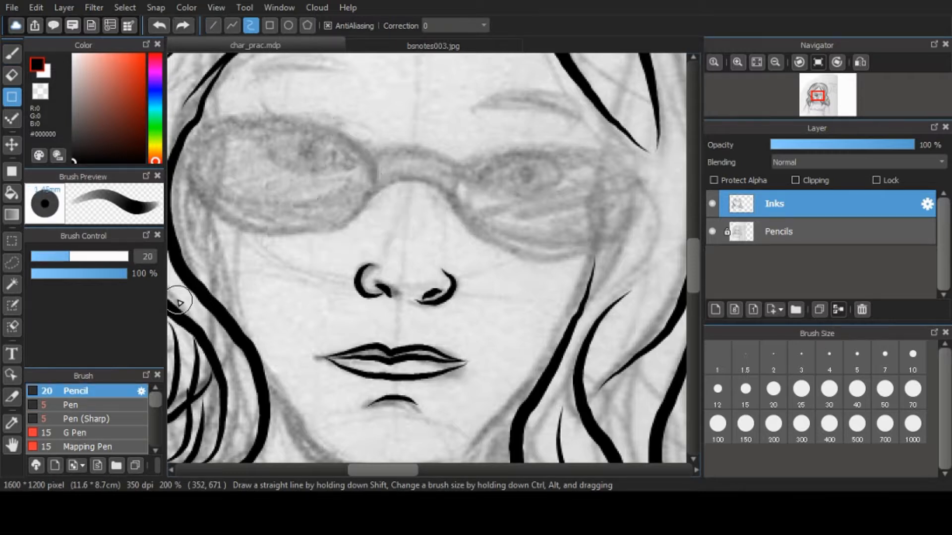
Try a G Pen curve at size 15 over the left lens, undo it, and sample other brushes such as Acrylic
left_click(106, 434)
mouse_move(290, 133)
left_mouse_down()
mouse_move(316, 214)
mouse_move(300, 192)
left_mouse_up()
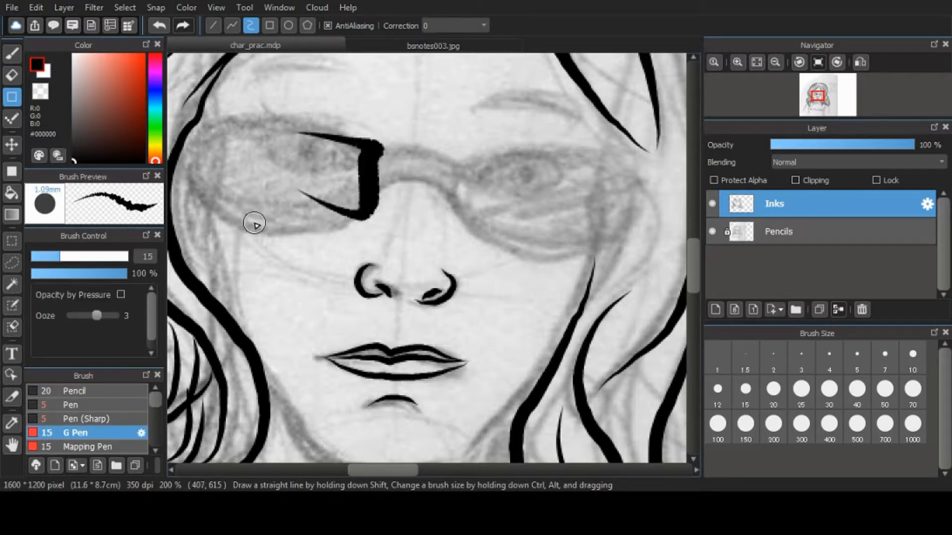
key("ctrl+z")
scroll(124, 411, "down", 5)
left_click(117, 446)
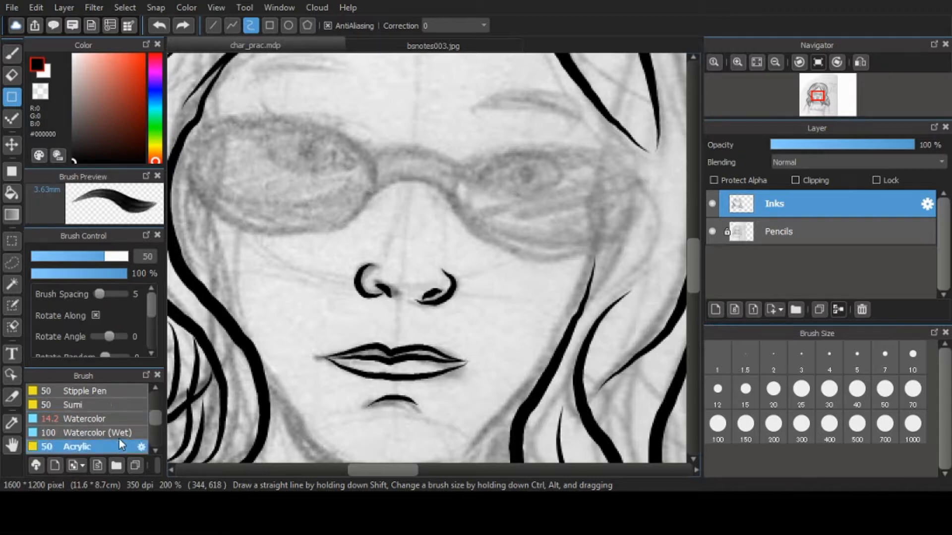
scroll(116, 422, "down", 5)
left_click(139, 448)
left_click(639, 81)
left_click_drag(155, 439, 151, 380)
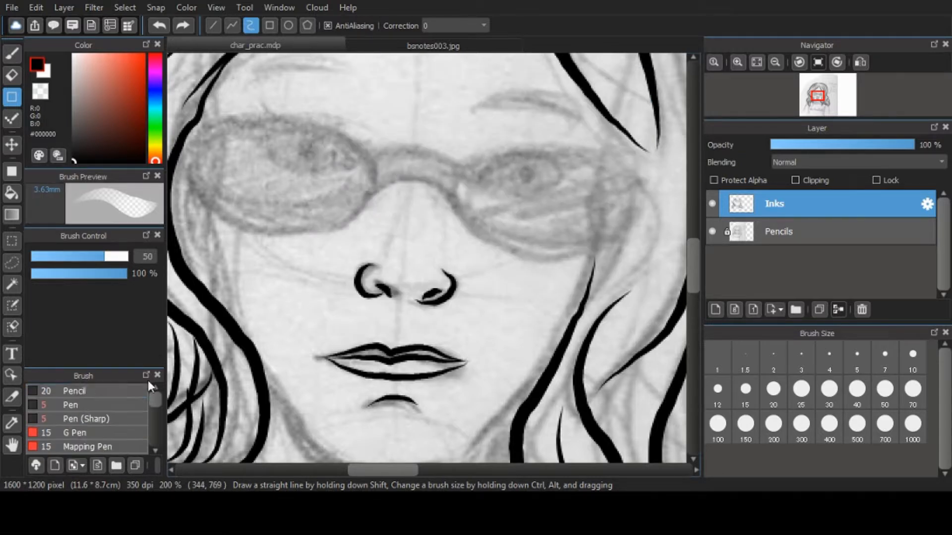
Try two closed Pen curves at size 5 around the left lens, undoing each one
left_click(133, 405)
left_click(124, 419)
left_click(117, 405)
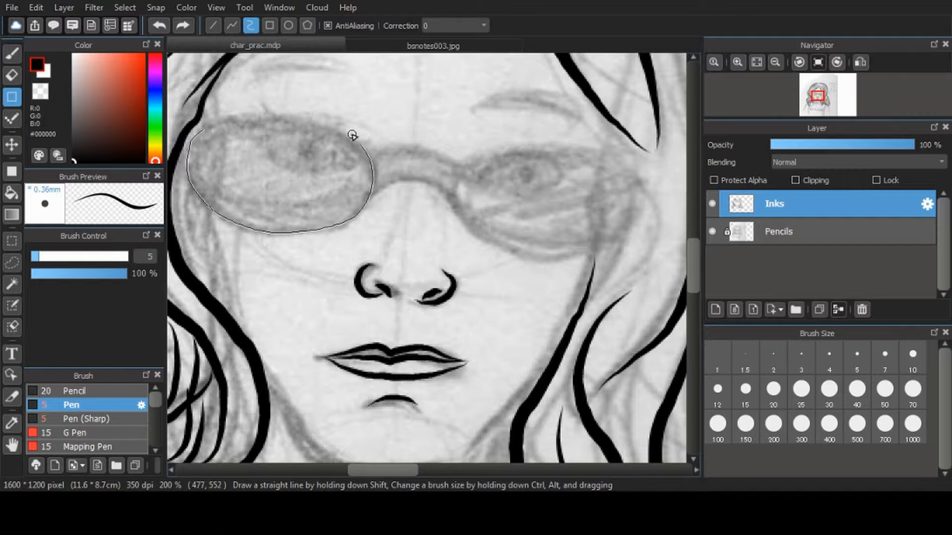
left_click_drag(266, 114, 210, 122)
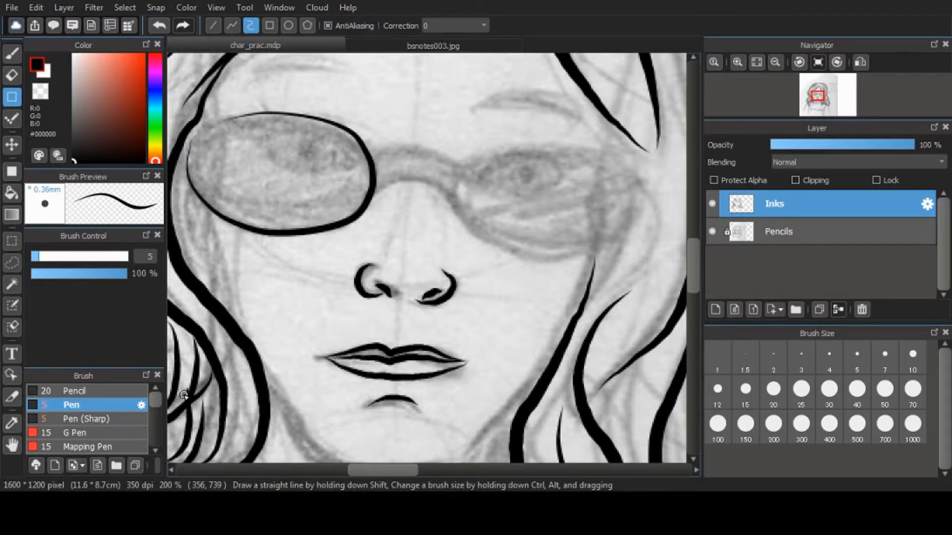
key("ctrl+z")
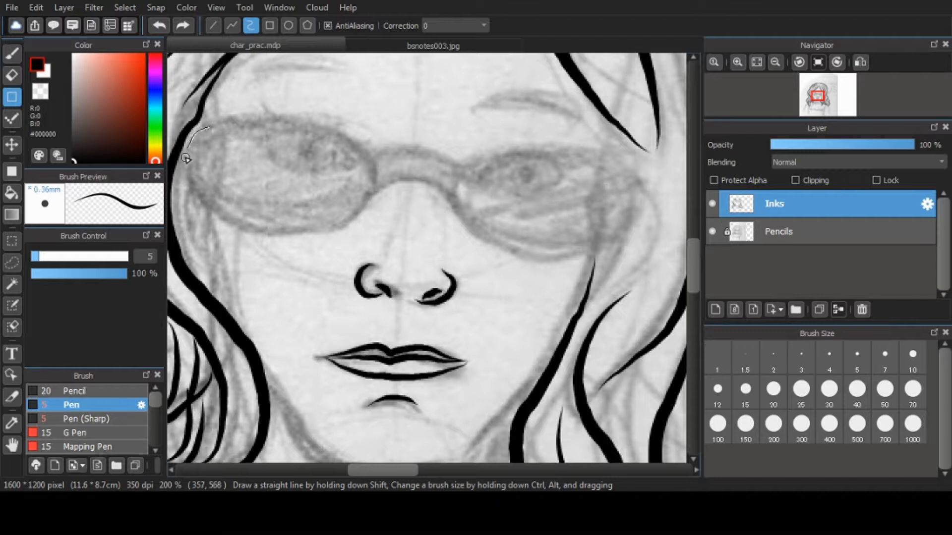
left_click_drag(304, 121, 203, 130)
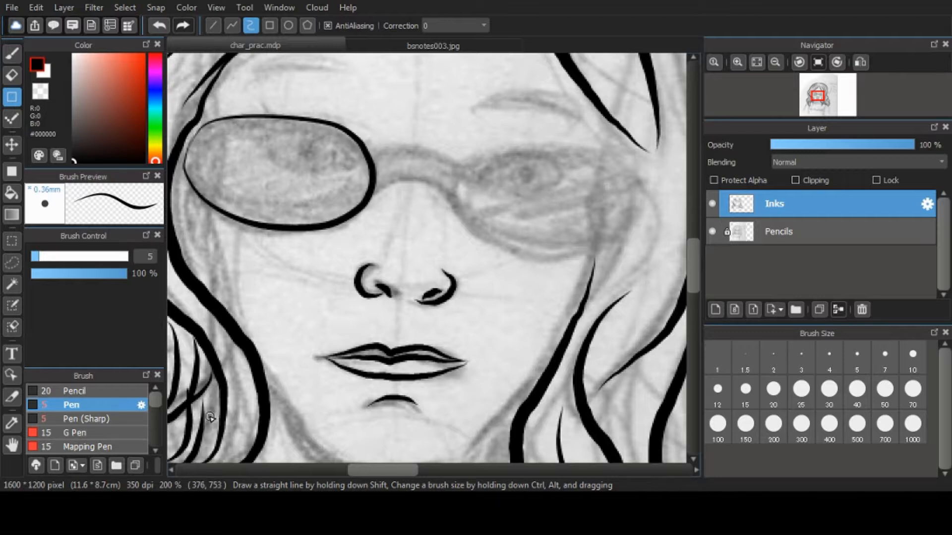
key("ctrl+z")
Try outlining the left lens with a Rotation Symmetry brush curve at size 10, and undo it
scroll(159, 407, "down", 3)
left_click(126, 403)
left_click(124, 419)
scroll(154, 436, "down", 3)
left_click(99, 420)
mouse_move(186, 181)
left_mouse_down()
mouse_move(307, 229)
mouse_move(351, 217)
mouse_move(377, 176)
mouse_move(346, 134)
mouse_move(308, 116)
mouse_move(208, 125)
mouse_move(186, 160)
left_mouse_up()
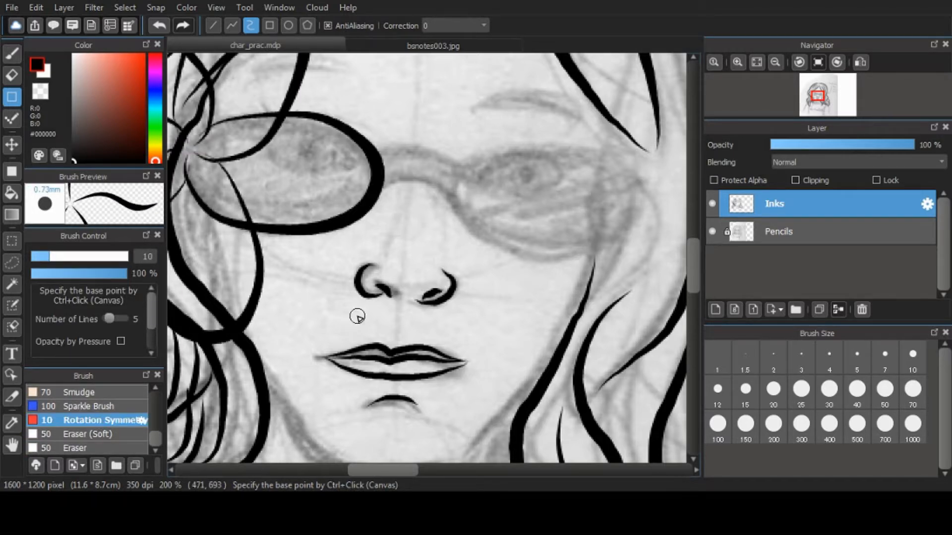
left_click_drag(379, 153, 529, 198)
key("ctrl+z")
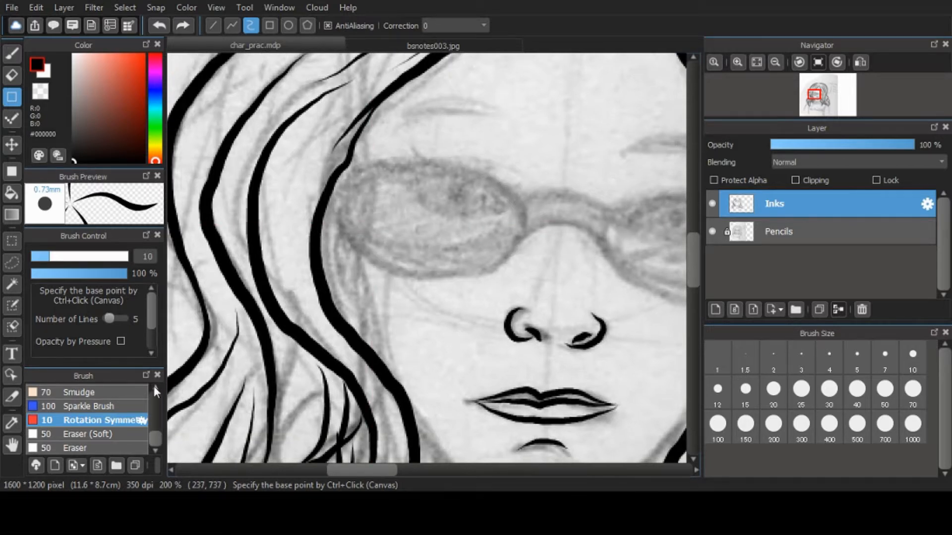
Try Dot Tool strokes across the left lens with the Pen and the Pencil, and undo them
mouse_move(156, 436)
left_mouse_down()
mouse_move(153, 414)
mouse_move(130, 395)
left_mouse_up()
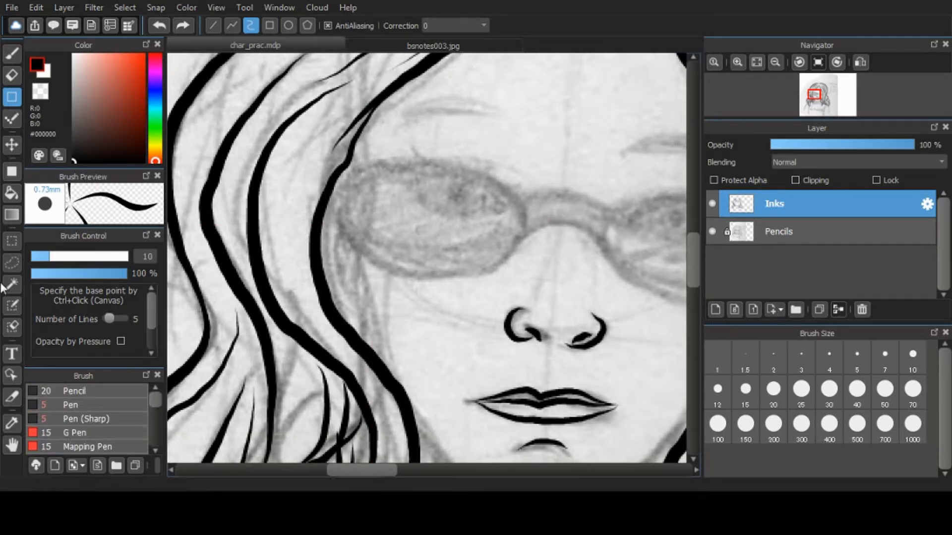
left_click(11, 120)
left_click(103, 404)
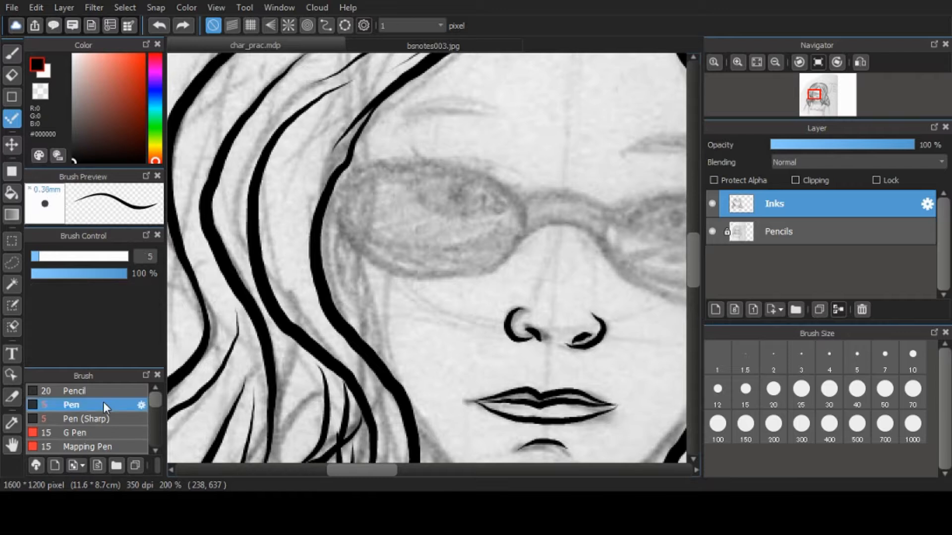
left_click_drag(558, 159, 436, 248)
key("ctrl+z")
left_click(75, 390)
left_click_drag(446, 104, 468, 265)
key("ctrl+z")
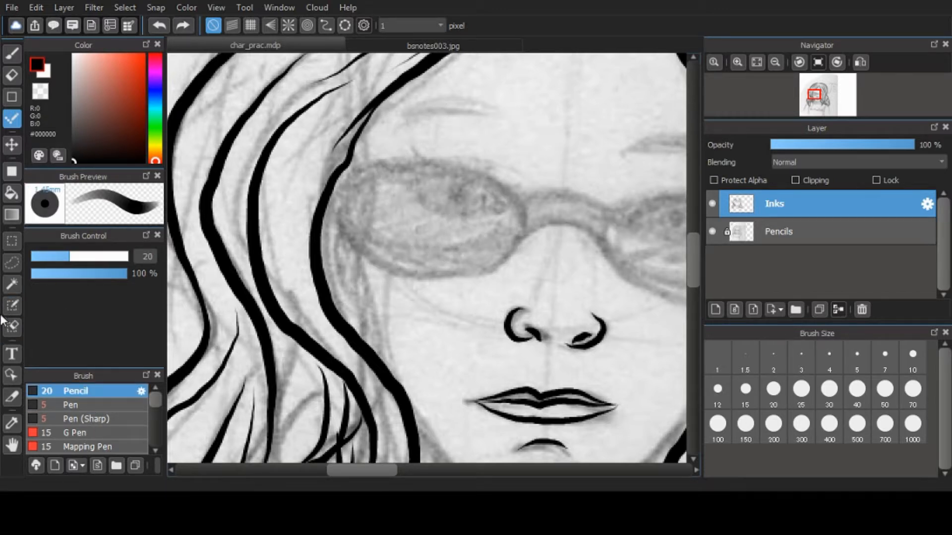
Try a freehand Pencil stroke on the left lens, undo it, and return to the Shape Brush curve with the Pen
left_click(12, 53)
mouse_move(393, 167)
left_mouse_down()
mouse_move(344, 225)
mouse_move(415, 252)
left_mouse_up()
key("ctrl+z")
left_click(12, 97)
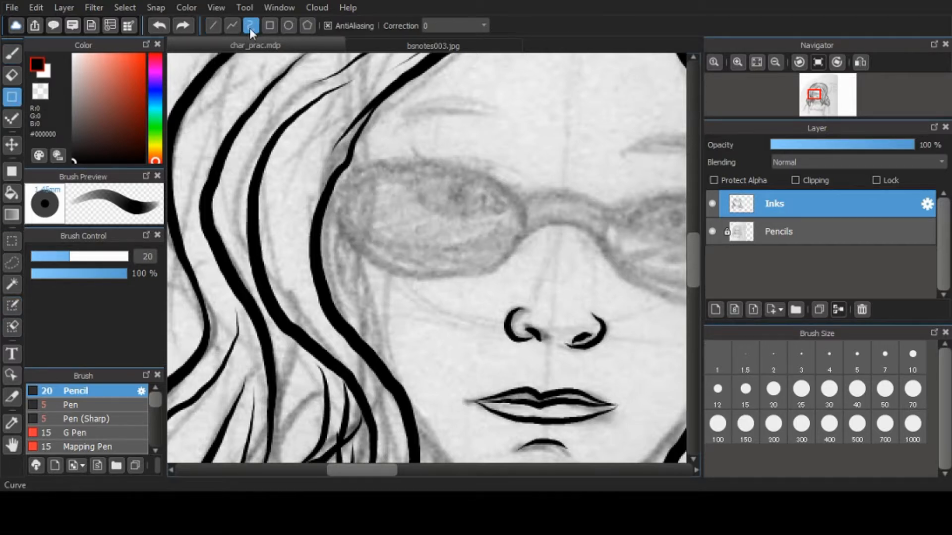
left_click(104, 404)
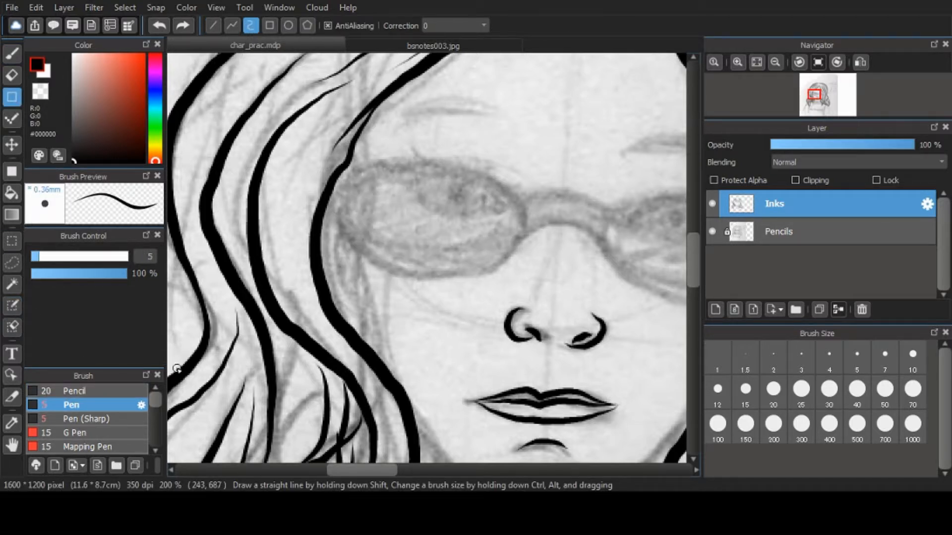
Try a Shape Brush curve over the left lens with a size 50 brush, and undo it
scroll(122, 421, "down", 6)
left_click(75, 398)
mouse_move(531, 163)
left_mouse_down()
mouse_move(486, 134)
mouse_move(449, 198)
left_mouse_up()
key("ctrl+z")
left_click_drag(156, 428, 156, 397)
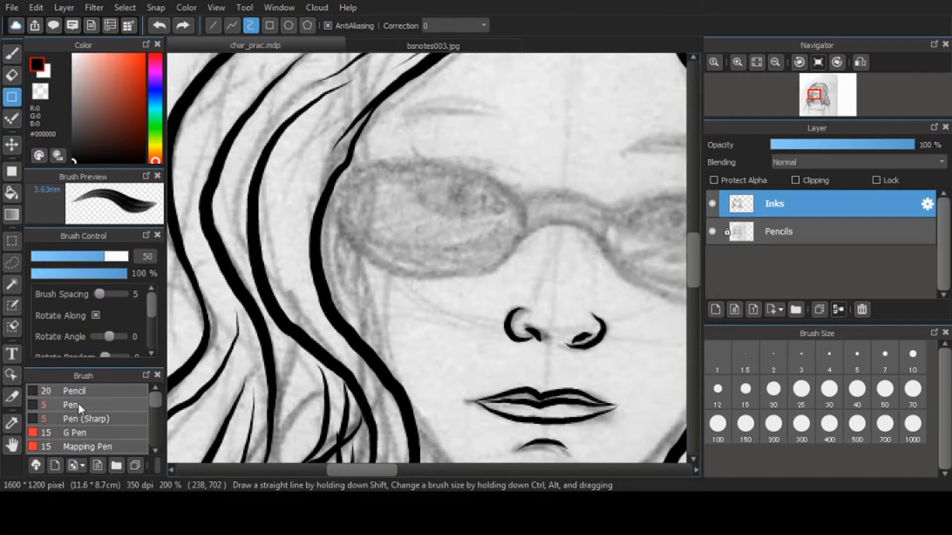
Try inking the lower rim of the left lens freehand with the Pen at size 5, and undo it
left_click(12, 53)
left_click(105, 406)
left_click_drag(405, 186, 291, 165)
left_click_drag(226, 170, 223, 186)
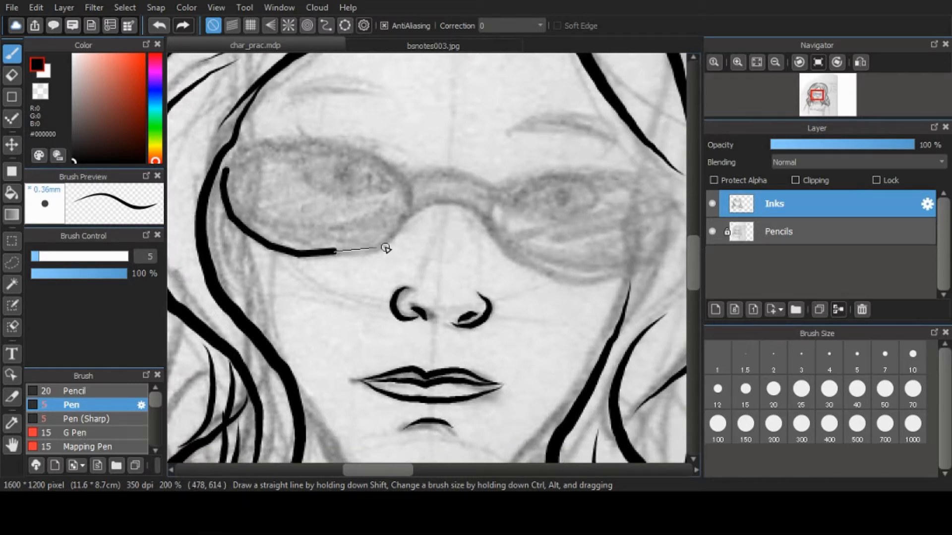
key("ctrl+z")
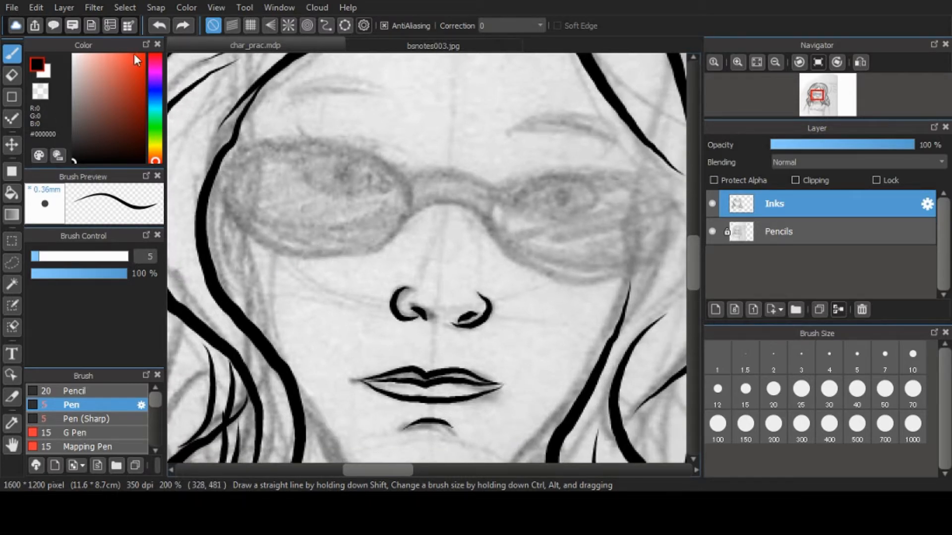
Try Shape Brush curves over the left lens with antialiasing off, using the Pen and the Pencil, and undo them
left_click(11, 8)
mouse_move(74, 6)
mouse_move(244, 11)
left_click(271, 62)
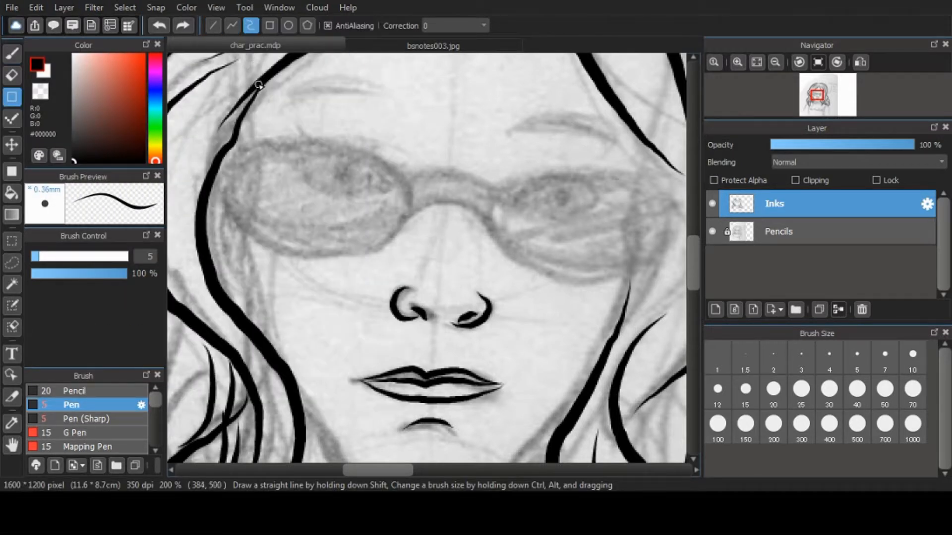
left_click(328, 26)
left_click_drag(226, 170, 231, 245)
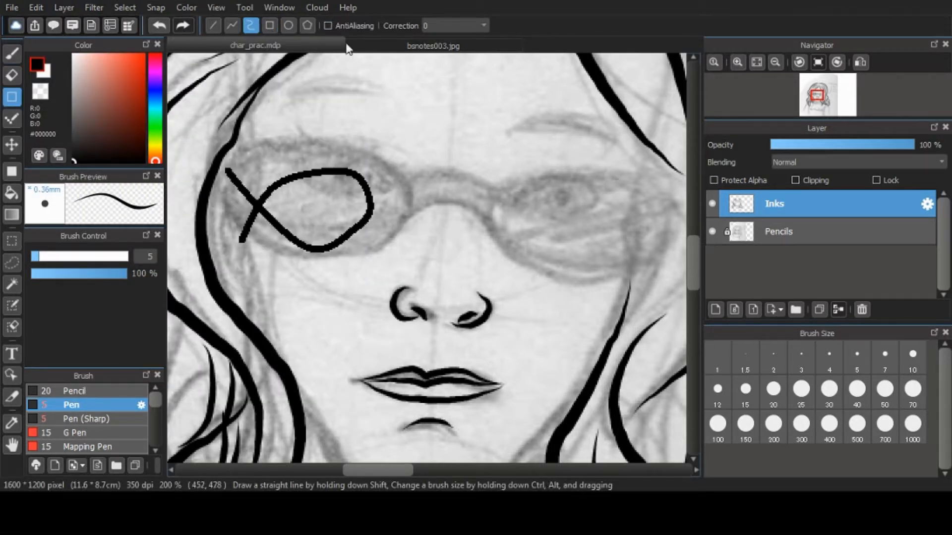
left_click(130, 392)
mouse_move(346, 113)
left_mouse_down()
mouse_move(411, 177)
mouse_move(314, 132)
left_mouse_up()
key("ctrl+z")
key("ctrl+z")
Turn antialiasing back on, try Pencil and Pen test curves inside the left lens, and undo them
left_click(329, 26)
mouse_move(345, 178)
left_mouse_down()
mouse_move(437, 151)
mouse_move(351, 202)
left_mouse_up()
key("ctrl+z")
left_click(70, 405)
left_click_drag(314, 170, 302, 214)
key("ctrl+z")
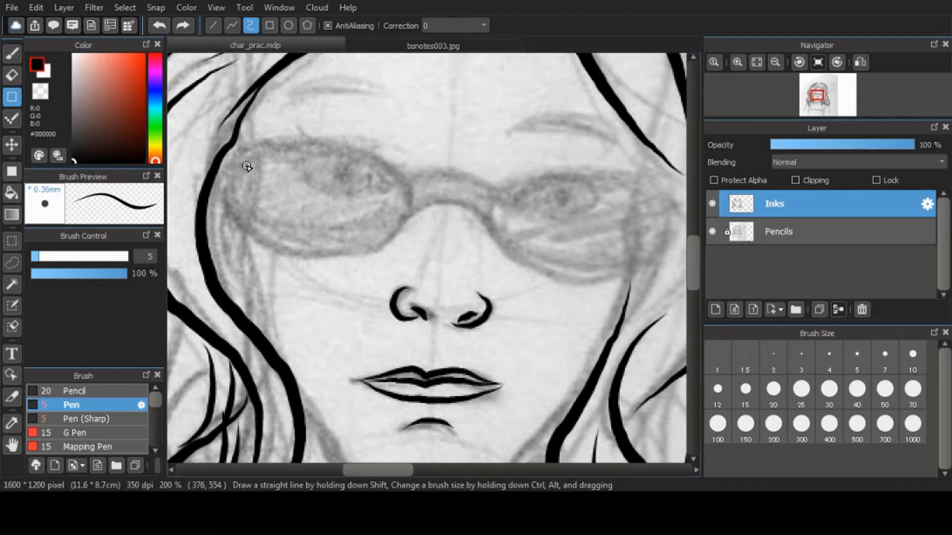
Try tracing the full left lens with a closed Pen curve at size 5, and undo it
mouse_move(277, 246)
left_mouse_down()
mouse_move(342, 259)
mouse_move(393, 239)
left_mouse_up()
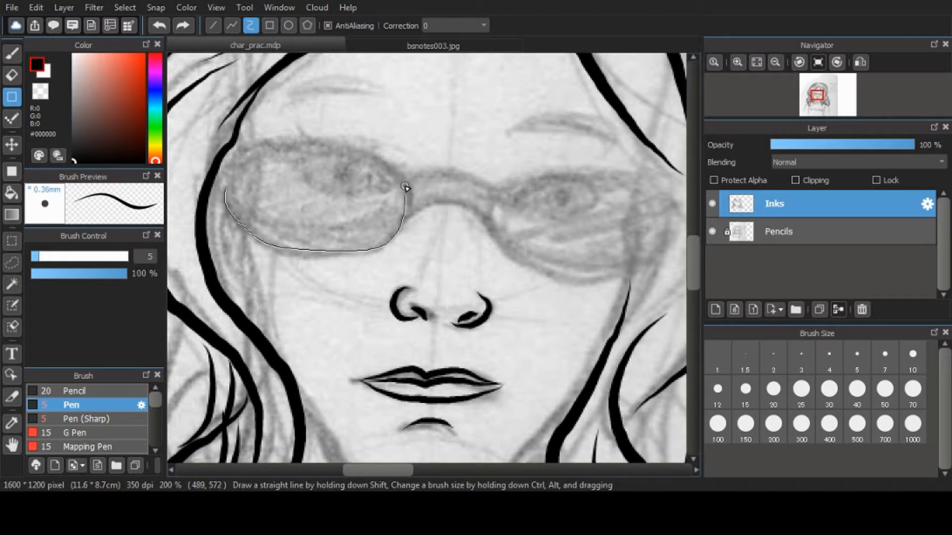
left_click_drag(340, 149, 263, 150)
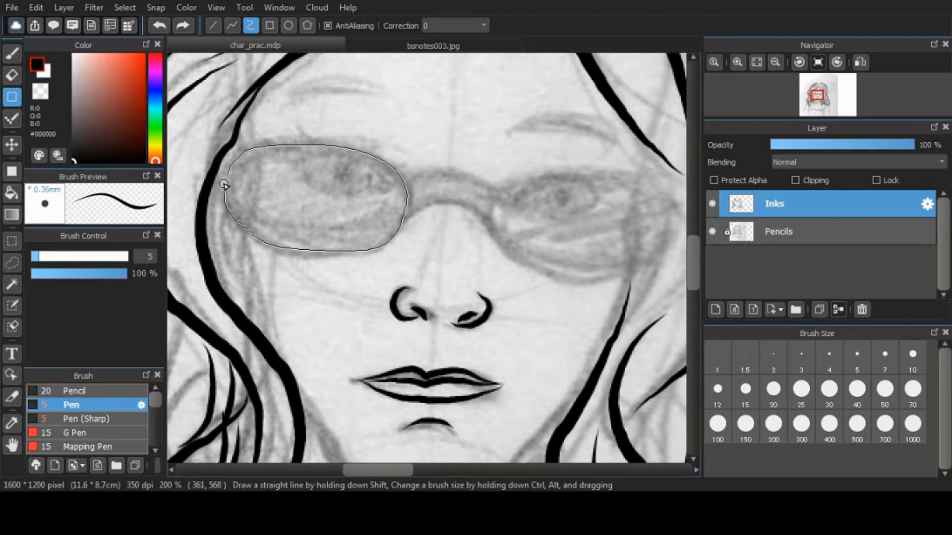
left_click_drag(224, 185, 225, 177)
key("ctrl+z")
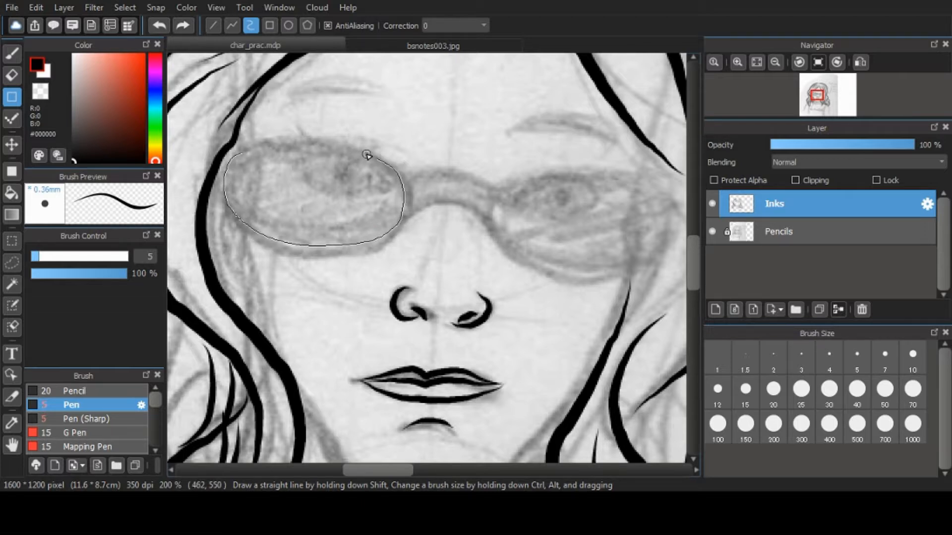
Try outlining the left and right lenses with closed Pen curves, and undo both outlines
left_click_drag(235, 158, 237, 155)
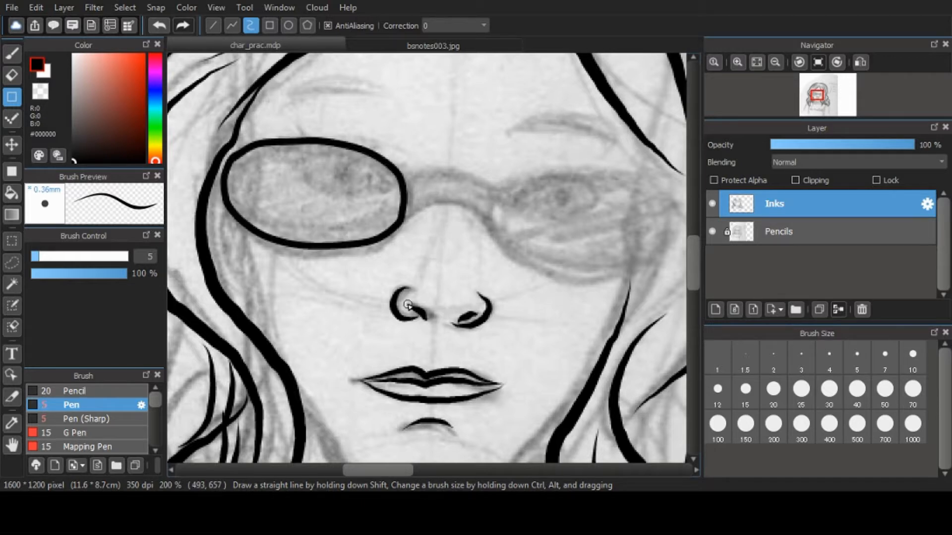
left_click_drag(410, 282, 326, 252)
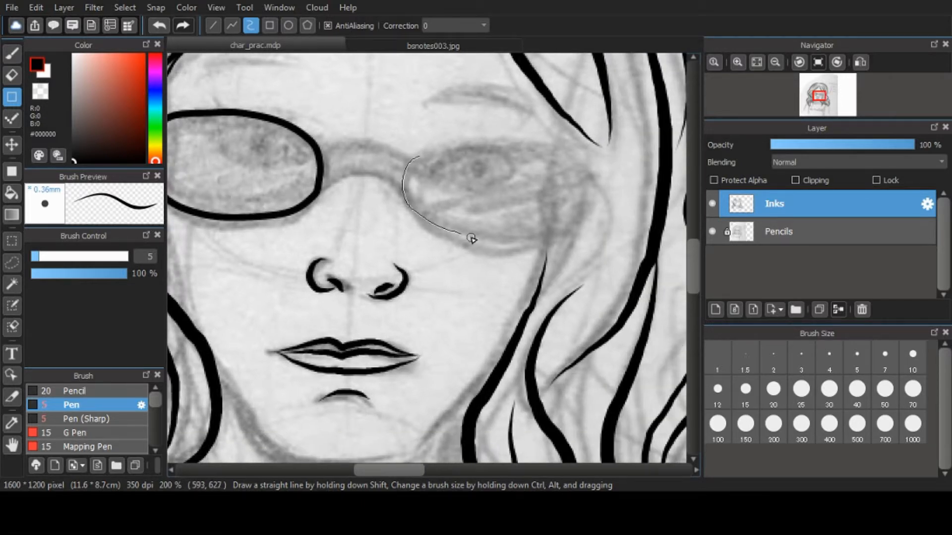
mouse_move(473, 135)
left_mouse_down()
mouse_move(421, 148)
mouse_move(408, 170)
left_mouse_up()
left_click_drag(415, 228, 532, 218)
key("ctrl+z")
key("ctrl+z")
Outline the left lens with a Shape Brush ellipse using the Pen at size 5, replacing a first attempt
left_click_drag(225, 407, 236, 323)
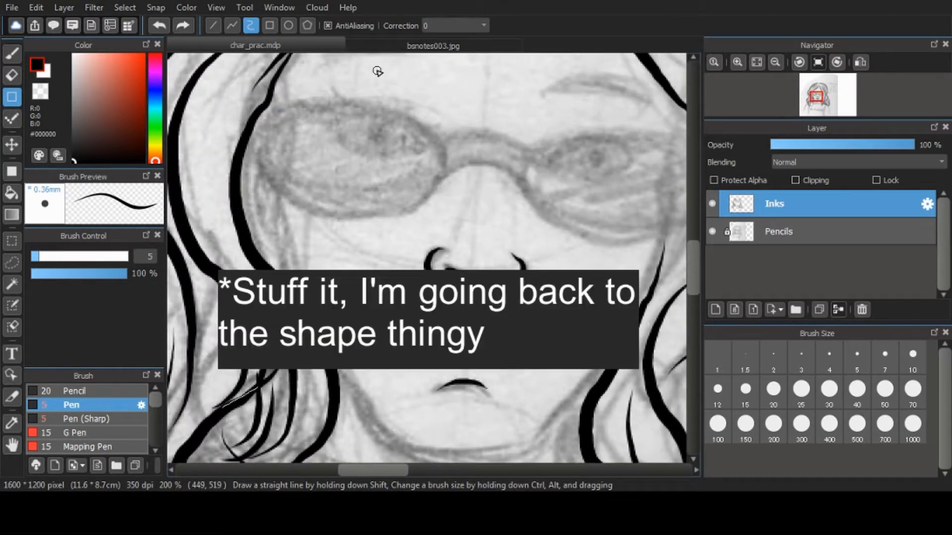
left_click(289, 25)
mouse_move(272, 113)
left_mouse_down()
mouse_move(393, 202)
mouse_move(442, 218)
left_mouse_up()
key("ctrl+z")
mouse_move(261, 101)
left_mouse_down()
mouse_move(442, 220)
mouse_move(255, 200)
left_mouse_up()
Select the area around the left lens ellipse with a freehand lasso, redoing the first selection
key("l")
key("ctrl+z")
mouse_move(289, 105)
left_mouse_down()
mouse_move(276, 207)
mouse_move(290, 97)
left_mouse_up()
key("alt")
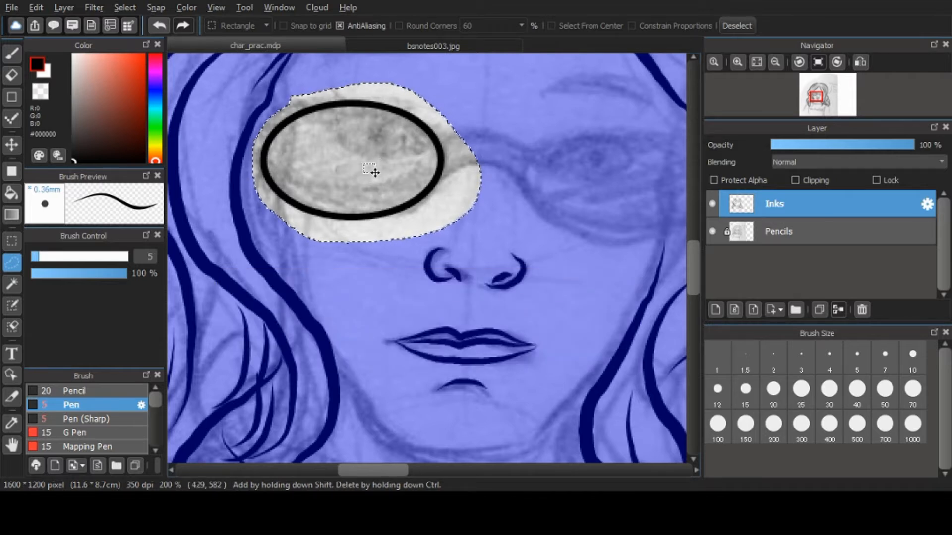
Copy and paste the selected lens ellipse, and move the copy over the right lens of the sketch
key("ctrl+c")
key("ctrl+v")
key("v")
left_click_drag(368, 162, 613, 184)
Select the pasted lens layer together with the Inks layer and clear the lasso selection
key("space")
left_click_drag(594, 189, 442, 209)
right_click(846, 197)
left_click(800, 221)
right_click(801, 222)
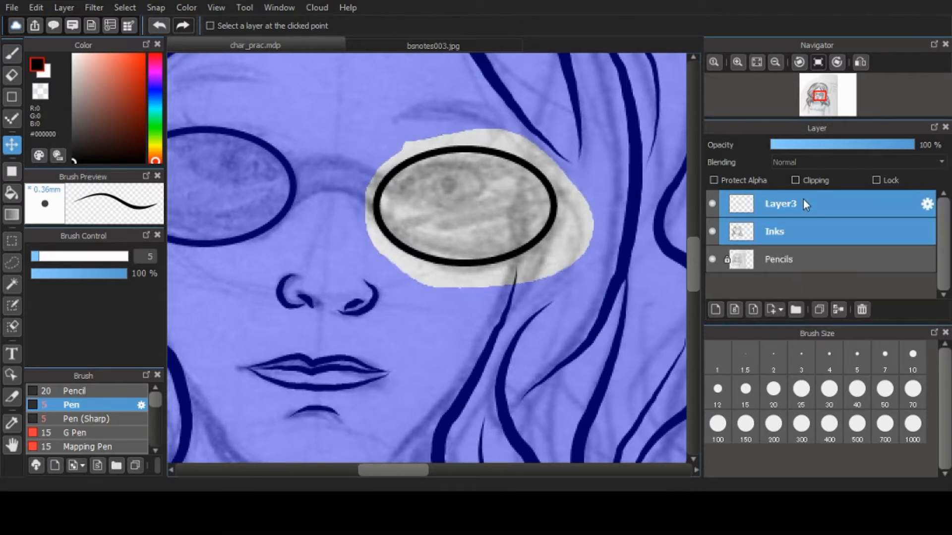
left_click(802, 197, "ctrl")
key("ctrl+d")
Merge the pasted right lens layer with the Inks layer
right_click(802, 198)
left_click(743, 228)
left_click(809, 229, "ctrl")
left_click(812, 234, "ctrl")
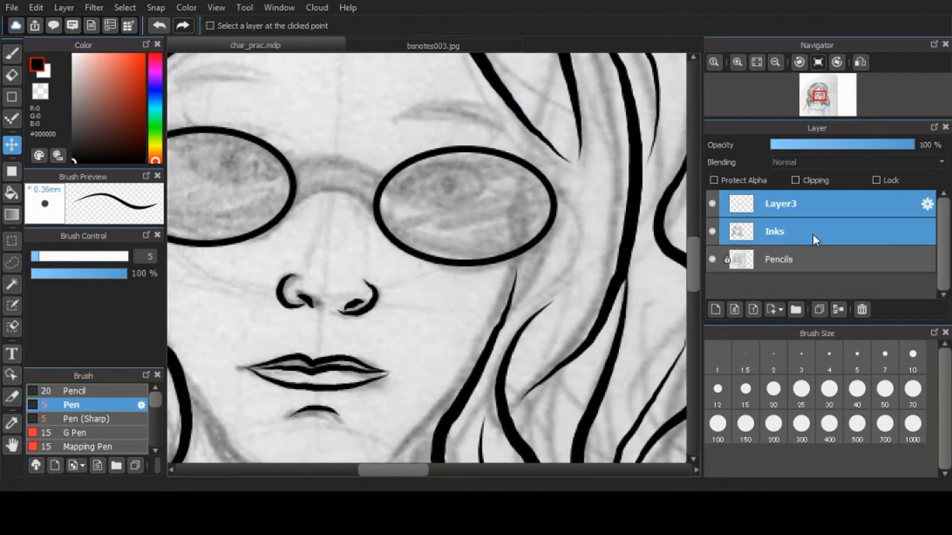
right_click(813, 234)
left_click(75, 7)
left_click(114, 176)
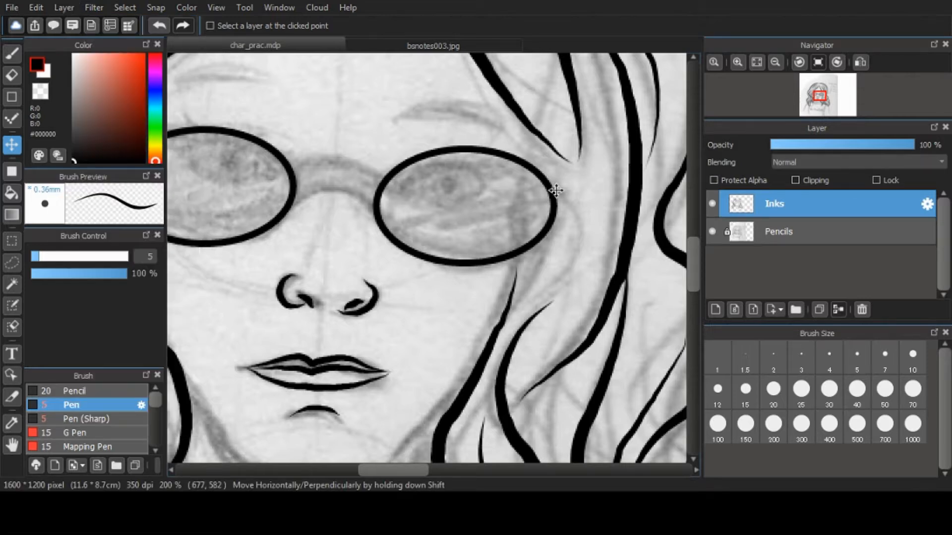
Draw the lower and upper curves of the sunglasses bridge between the lenses with the Shape Brush curve and the Pen at size 5
left_click_drag(310, 214, 351, 207)
key("b")
left_click(12, 97)
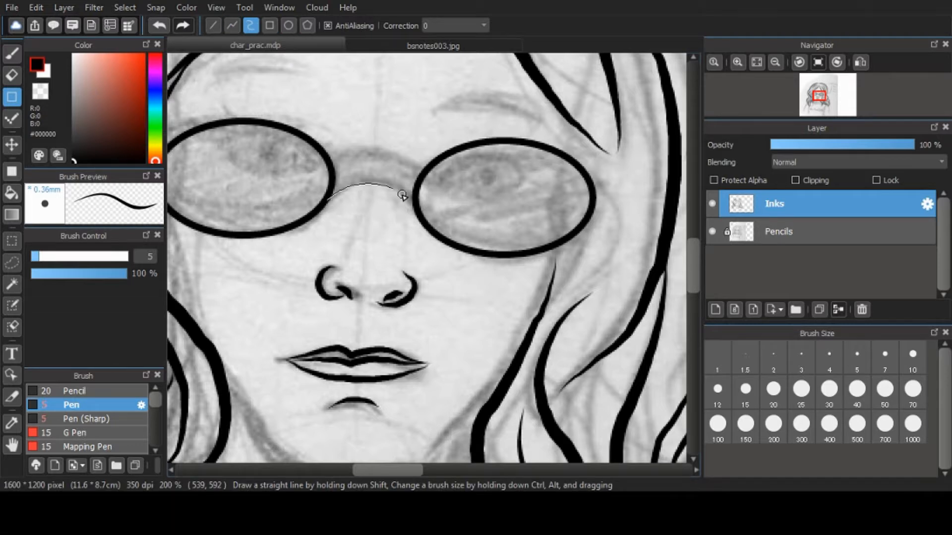
double_click(417, 214)
left_click(333, 164)
left_click(367, 153)
double_click(423, 173)
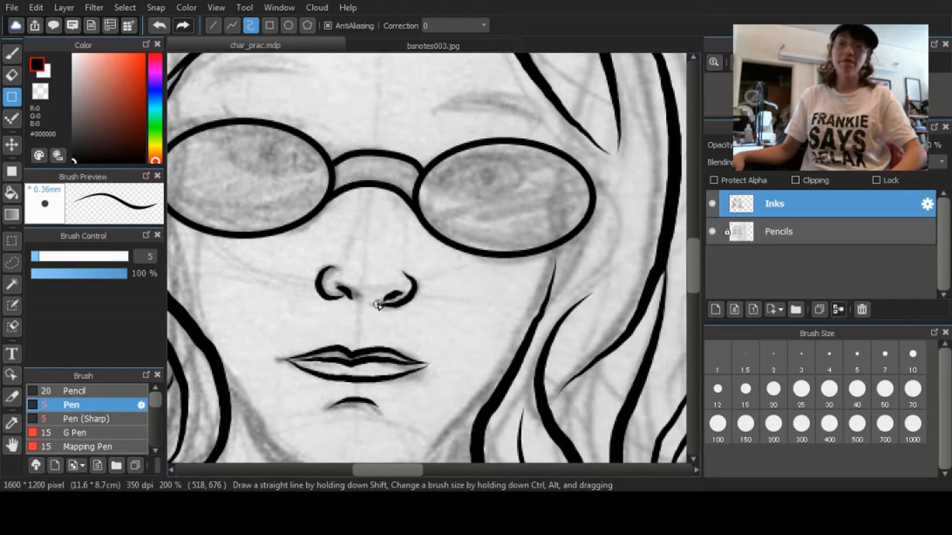
Redraw the upper bridge curve and erase the lens outlines that close off the ends of the bridge
key("ctrl+z")
left_click(333, 164)
left_click(368, 154)
key("e")
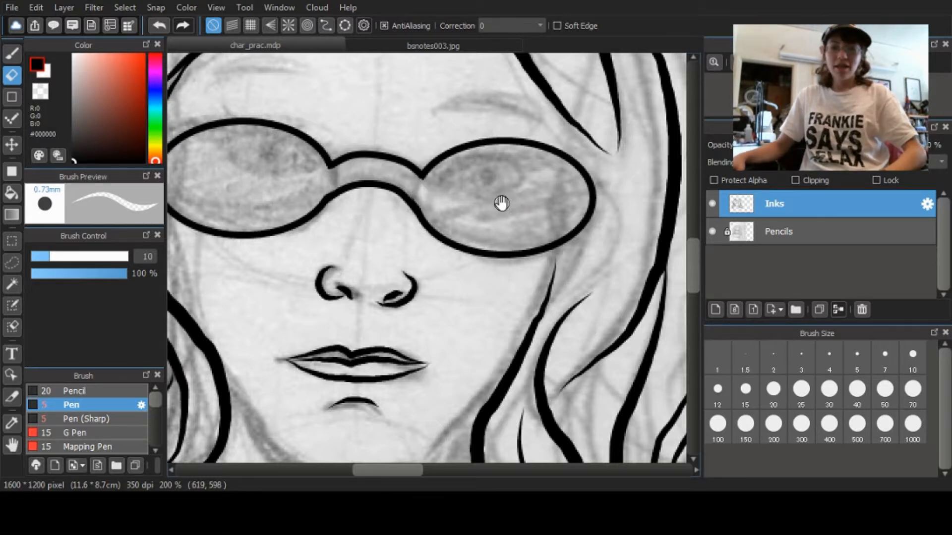
Ink the jawline with one Shape Brush curve from the left hair strand around the chin to the right lens, replacing a first attempt
left_click_drag(199, 298, 303, 336)
key("u")
left_click_drag(329, 398, 255, 199)
left_click(247, 195)
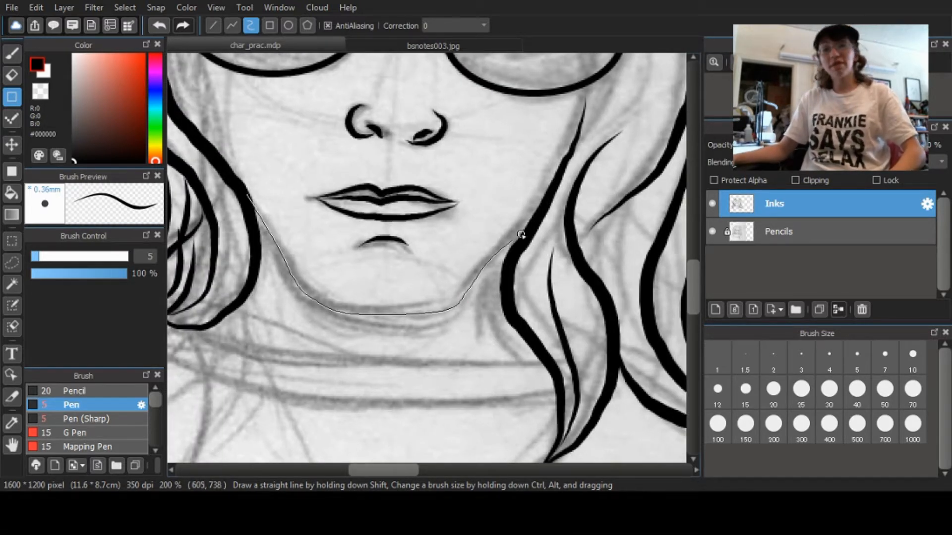
left_click_drag(587, 84, 589, 84)
key("ctrl+z")
mouse_move(256, 198)
left_mouse_down()
mouse_move(244, 153)
mouse_move(269, 214)
left_mouse_up()
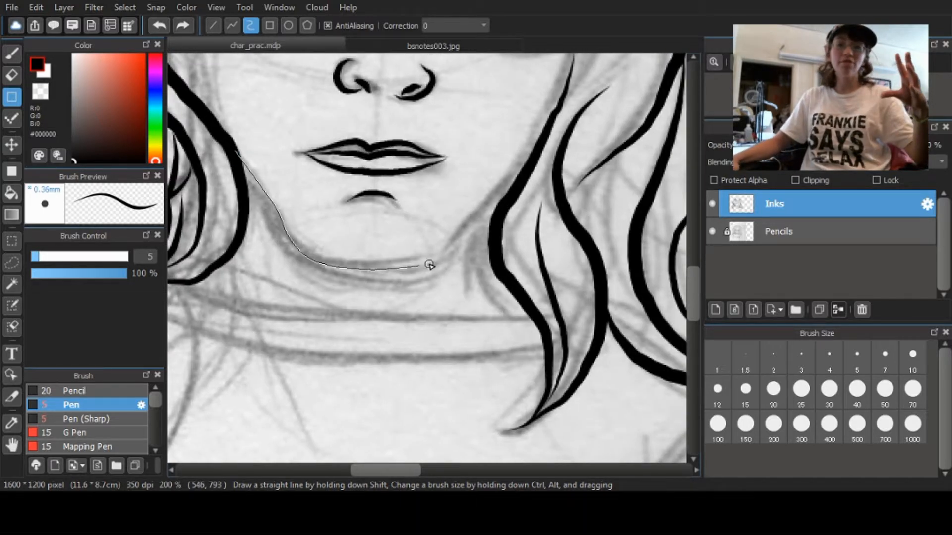
left_click_drag(554, 97, 478, 248)
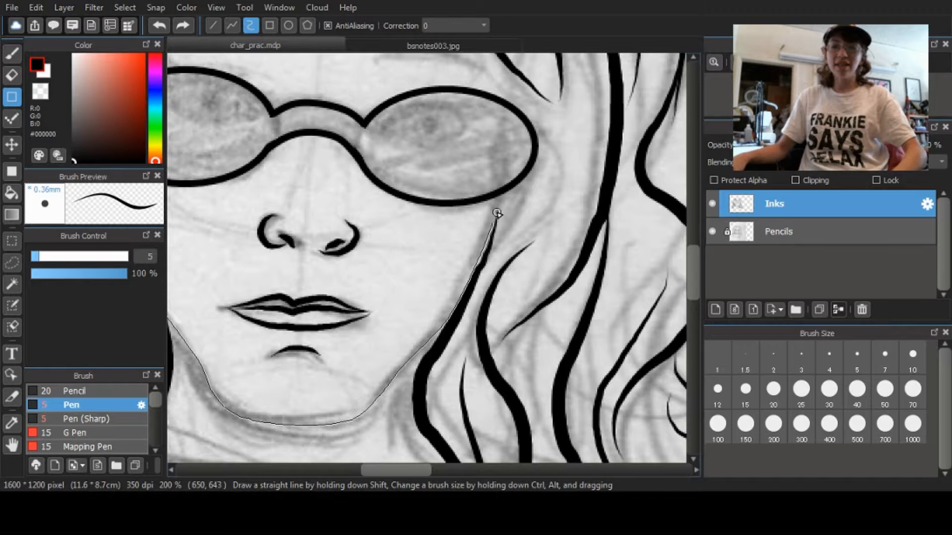
double_click(498, 193)
Ink the left cheek line below the left lens and the short temple lines above both lenses with Shape Brush curves
left_click_drag(357, 257, 534, 251)
left_click(324, 278)
double_click(289, 150)
left_click_drag(339, 148, 350, 271)
left_click(316, 199)
double_click(307, 148)
left_click_drag(477, 208, 255, 168)
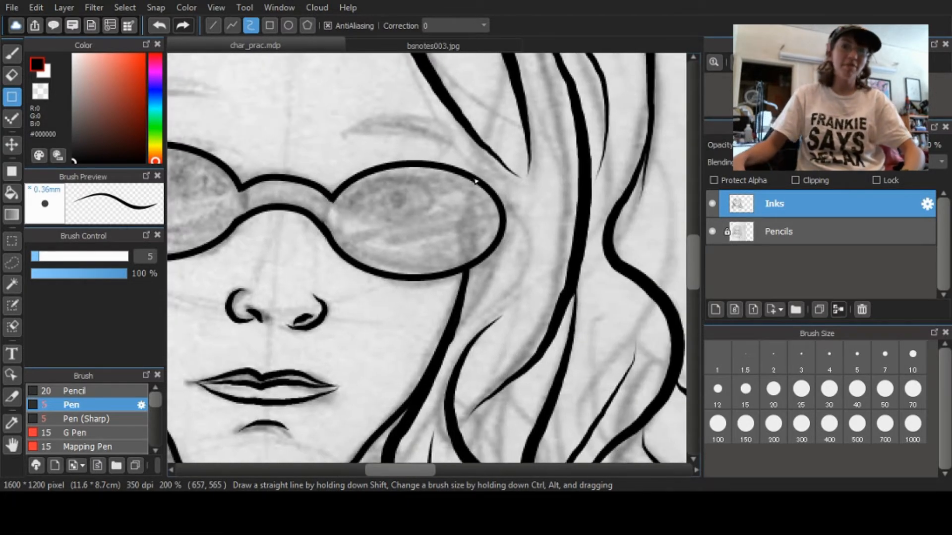
left_click_drag(297, 252, 497, 253)
left_click_drag(317, 201, 402, 229)
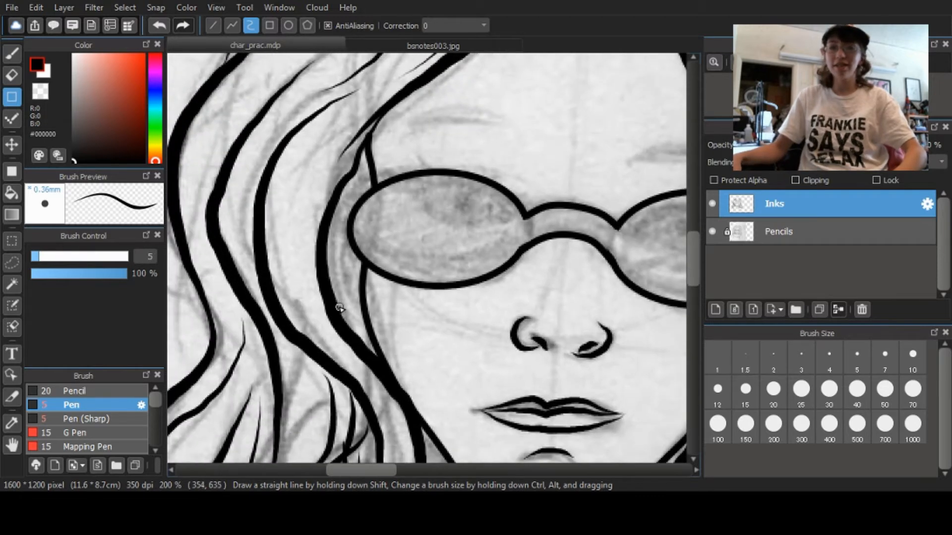
key("ctrl+z")
left_click(320, 229)
Outline both eyebrows with closed Shape Brush curves and trim their ends with the Eraser
left_click_drag(538, 155, 358, 139)
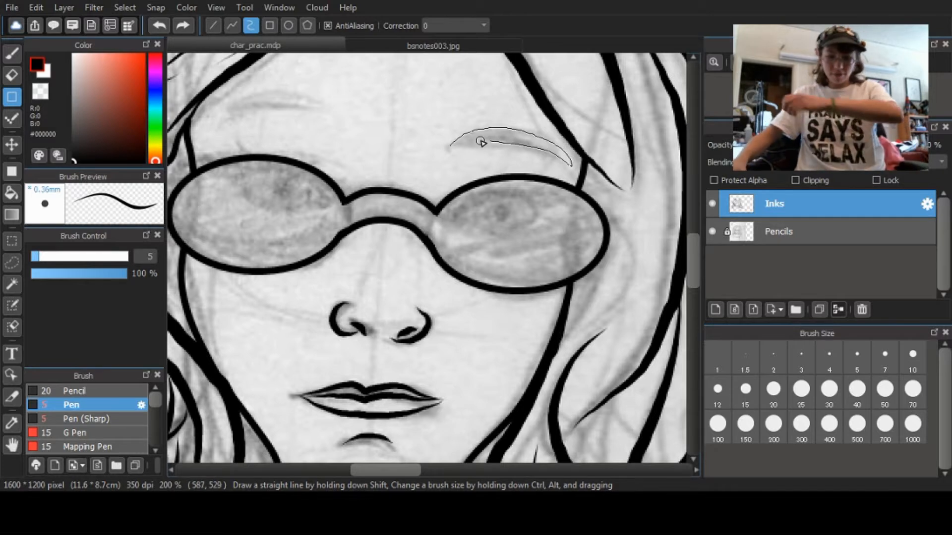
left_click(449, 145)
left_click(263, 96)
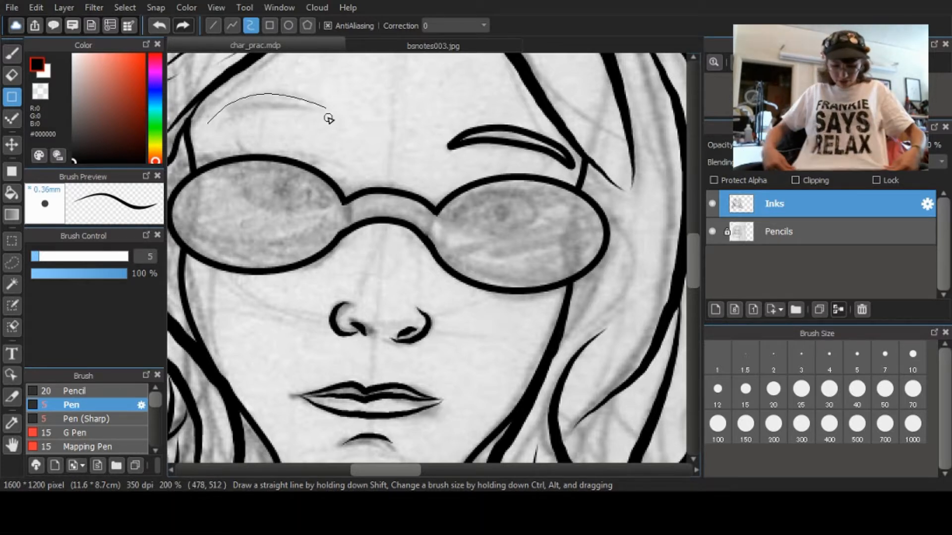
left_click(212, 127)
key("e")
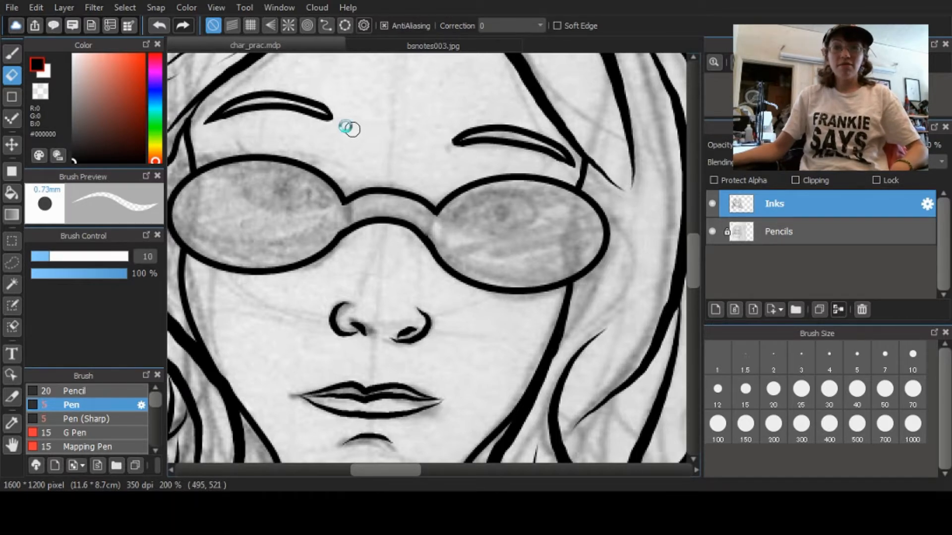
Draw a curved line beside the right lens from the cheek up to the temple, using Pen (Sharp) at size 5
key("b")
mouse_move(333, 193)
left_mouse_down()
mouse_move(376, 179)
mouse_move(306, 118)
left_mouse_up()
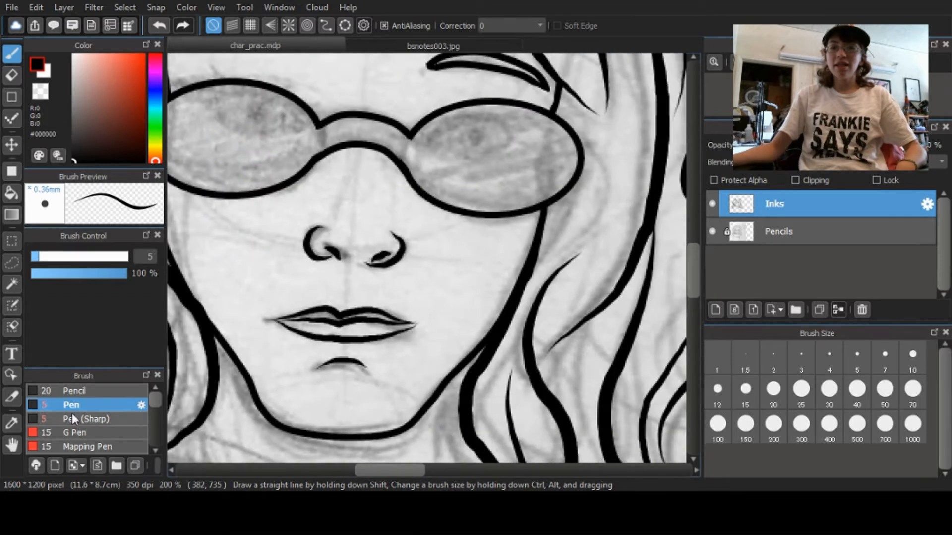
left_click(73, 418)
key("u")
left_click_drag(510, 300, 349, 329)
left_click(372, 299)
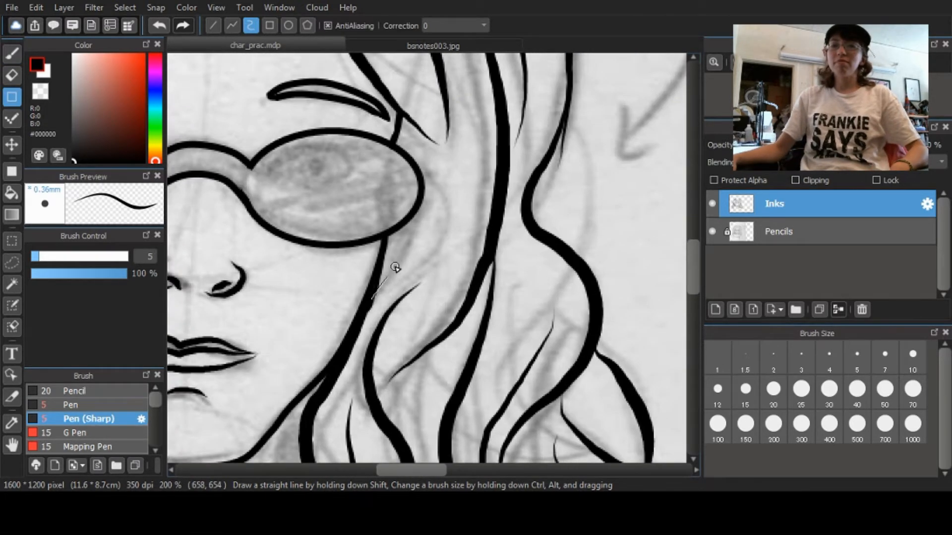
double_click(411, 122)
Try adding freehand Pen (Sharp) strokes between the left lens and the neighbouring hair strand
left_click_drag(210, 193, 543, 232)
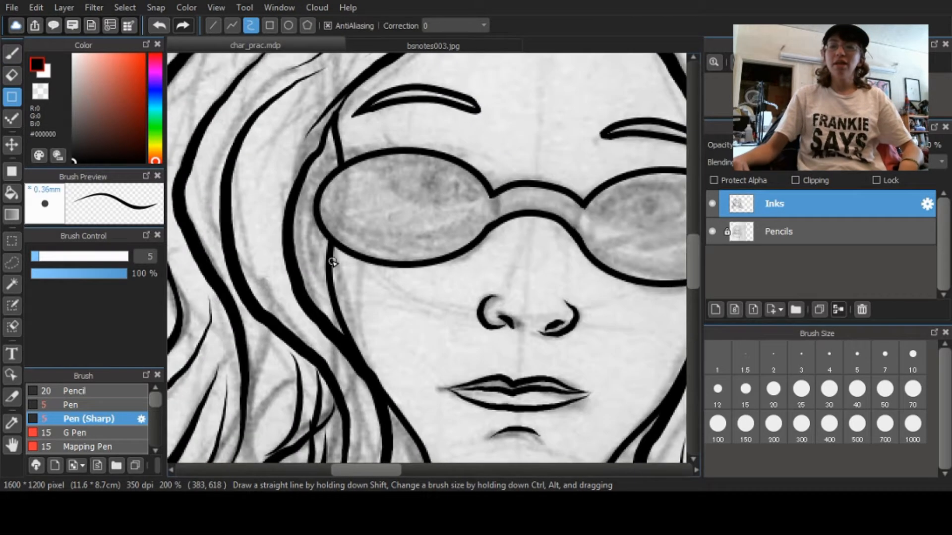
key("b")
left_click_drag(332, 305, 294, 225)
key("ctrl+z")
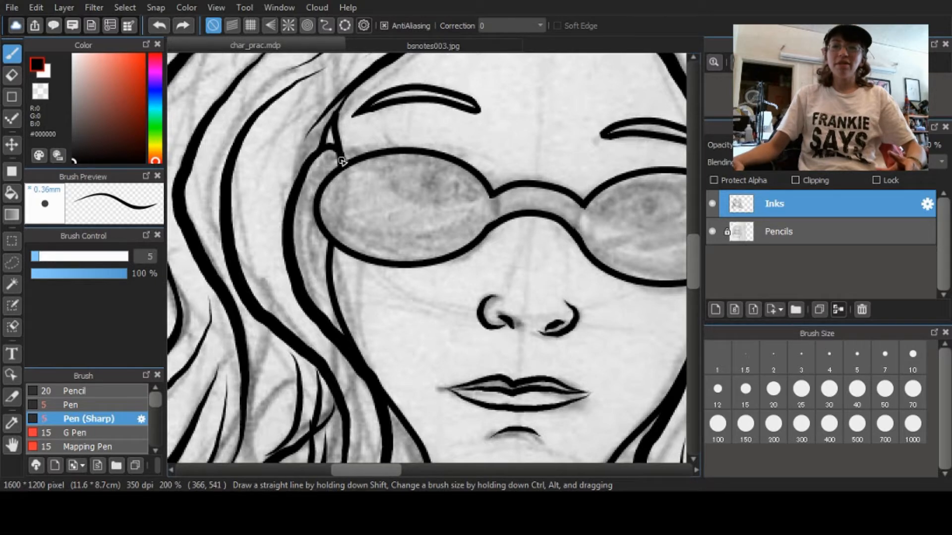
left_click_drag(342, 161, 343, 166)
left_click_drag(295, 259, 231, 211)
Try inking a freehand line around the outer side of the right lens between the temple and cheek, and undo it
mouse_move(663, 244)
left_mouse_down()
mouse_move(404, 261)
mouse_move(461, 315)
mouse_move(483, 231)
left_mouse_up()
mouse_move(463, 283)
left_mouse_down()
mouse_move(535, 165)
mouse_move(517, 138)
left_mouse_up()
key("ctrl+z")
mouse_move(490, 102)
left_mouse_down()
mouse_move(504, 139)
mouse_move(457, 283)
left_mouse_up()
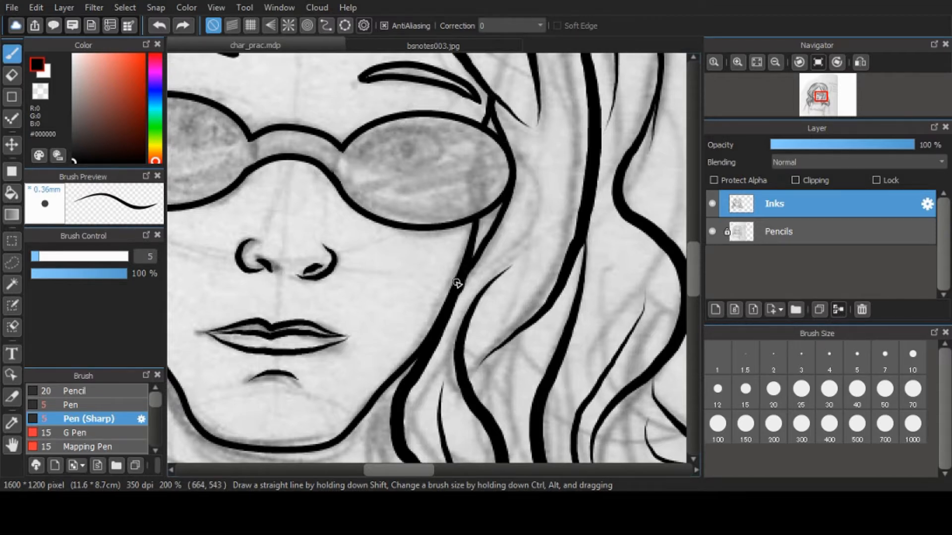
key("ctrl+z")
Ink thin freehand hair strands between the left lens and the long hair strand beside it
left_click_drag(271, 330, 527, 353)
left_click_drag(305, 222, 350, 283)
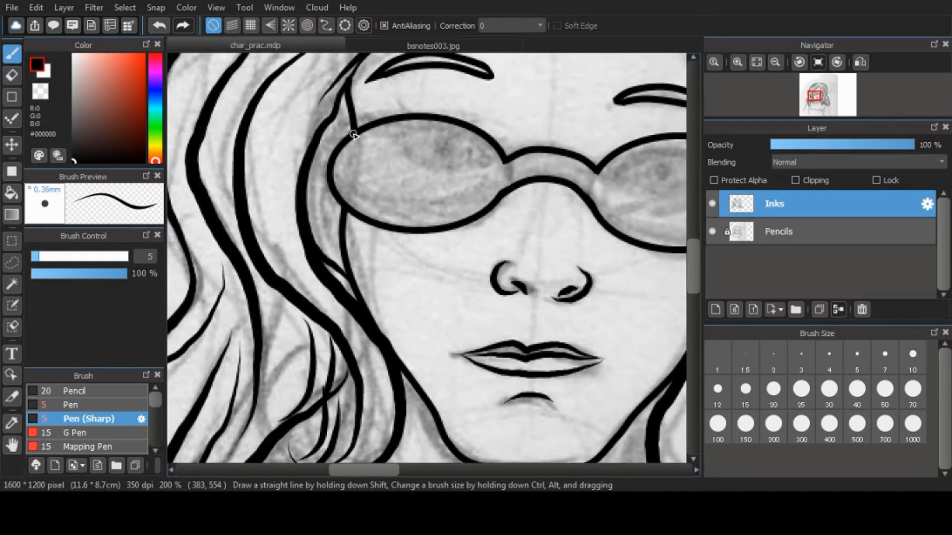
left_click_drag(336, 203, 342, 261)
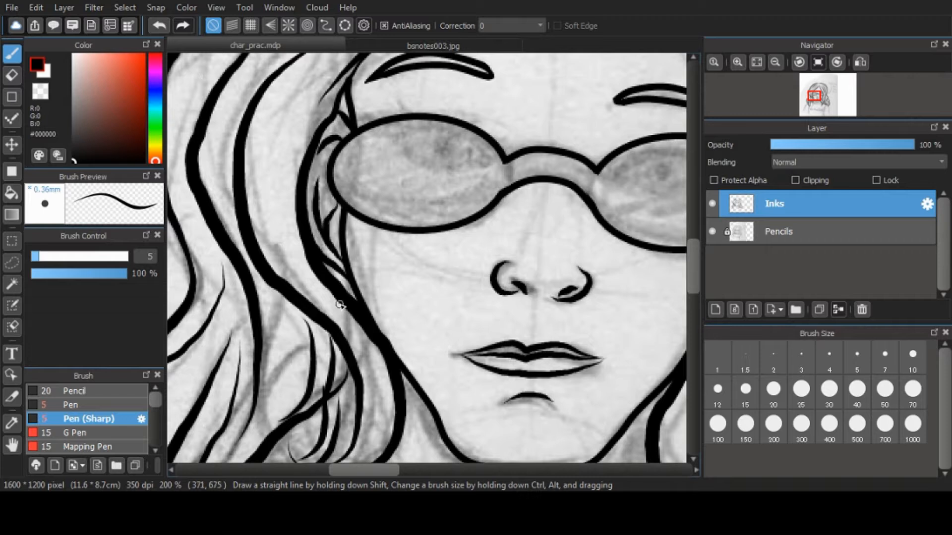
Try lettering the word "Love" freehand with Pen (Sharp) at sizes 5 and 8, undoing both versions
mouse_move(358, 310)
left_mouse_down()
mouse_move(351, 136)
mouse_move(436, 162)
mouse_move(451, 248)
mouse_move(459, 62)
left_mouse_up()
left_click_drag(317, 347, 412, 181)
mouse_move(286, 213)
left_mouse_down()
mouse_move(325, 196)
mouse_move(288, 242)
mouse_move(328, 256)
mouse_move(354, 240)
mouse_move(367, 257)
mouse_move(409, 237)
mouse_move(417, 255)
left_mouse_up()
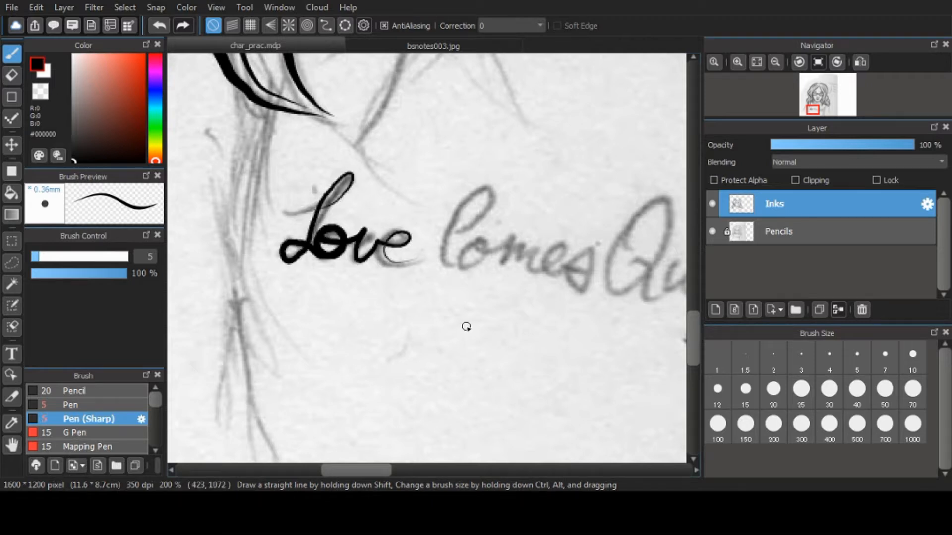
key("ctrl+z")
type("8")
mouse_move(285, 211)
left_mouse_down()
mouse_move(290, 245)
mouse_move(379, 234)
mouse_move(417, 254)
left_mouse_up()
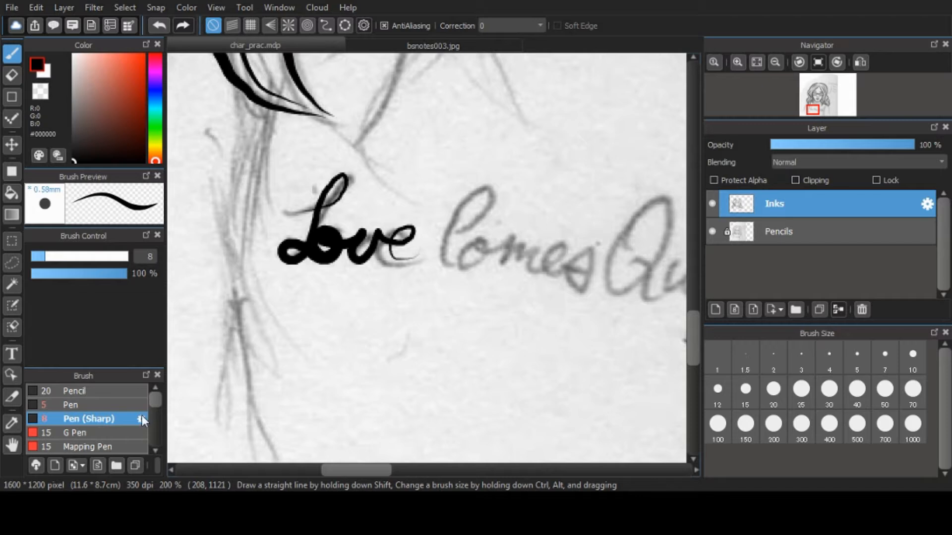
key("ctrl+z")
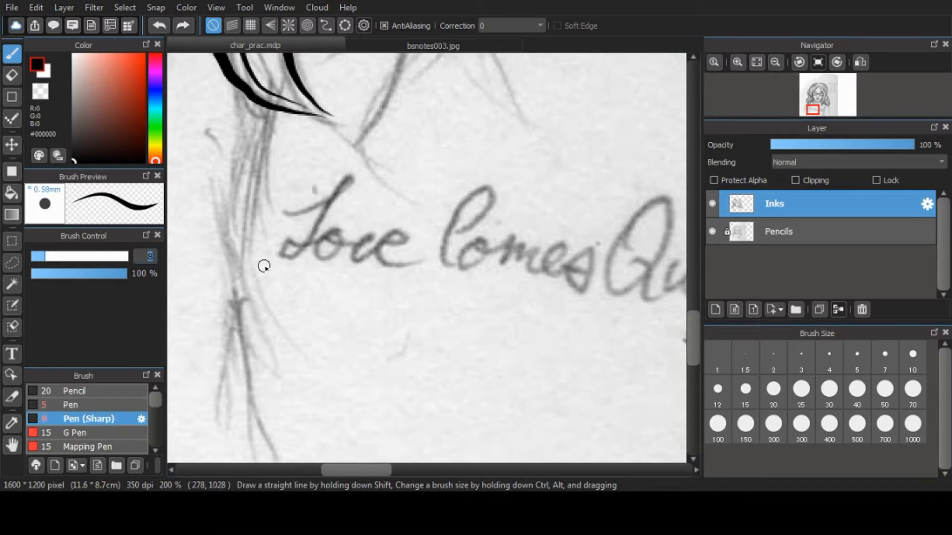
Try tracing the word "Love" with the Shape Brush curve, using Pen (Sharp) at size 5
type("5")
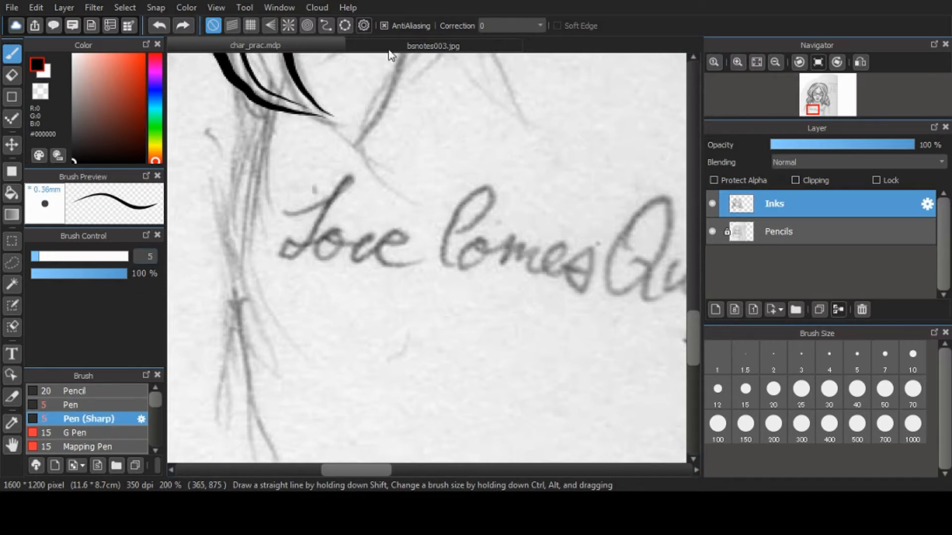
type("u")
left_click_drag(341, 184, 284, 261)
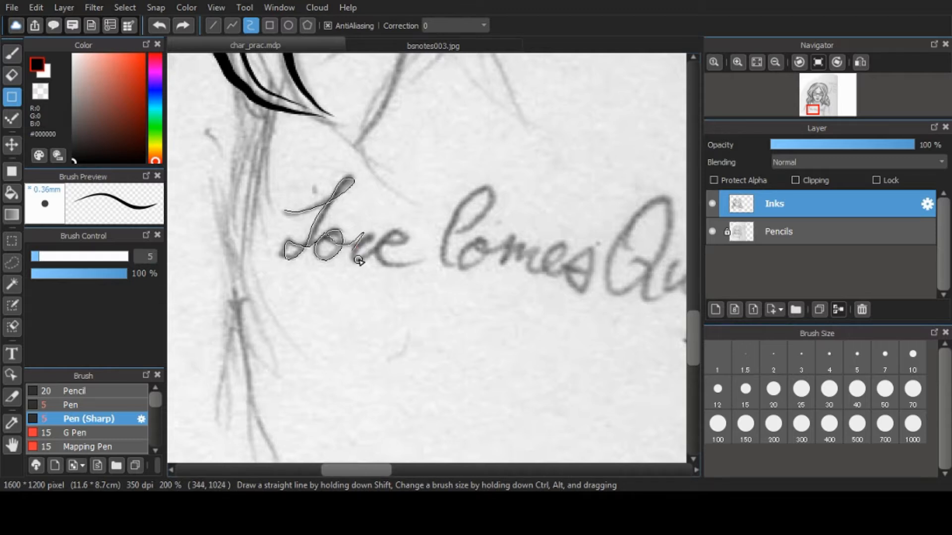
left_click(393, 264)
double_click(418, 256)
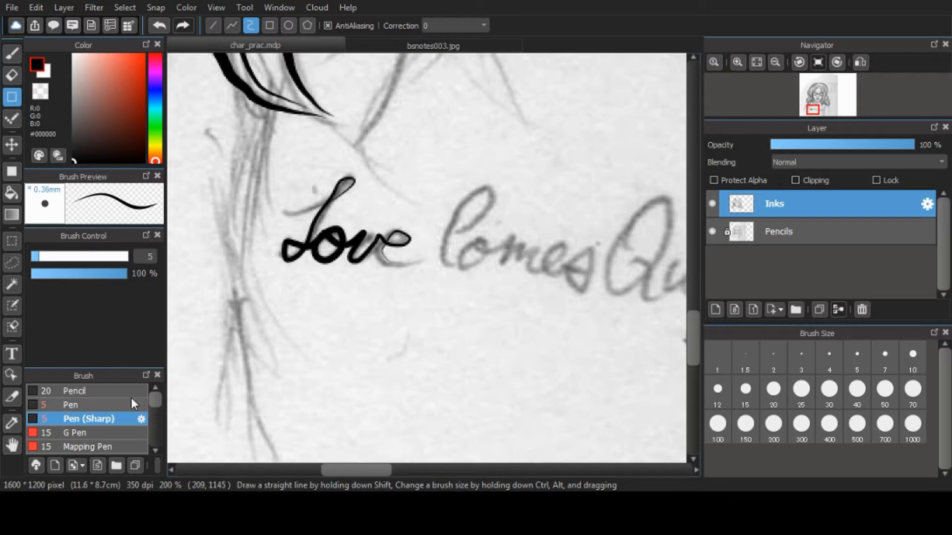
Letter the word "Love" freehand over the sketch with the Pen at size 3, replacing the earlier versions
left_click(70, 405)
key("ctrl+z")
mouse_move(281, 212)
left_mouse_down()
mouse_move(347, 180)
mouse_move(289, 255)
mouse_move(324, 235)
mouse_move(338, 250)
mouse_move(359, 230)
mouse_move(372, 251)
mouse_move(426, 249)
left_mouse_up()
mouse_move(501, 256)
left_mouse_down()
mouse_move(478, 236)
mouse_move(482, 225)
left_mouse_up()
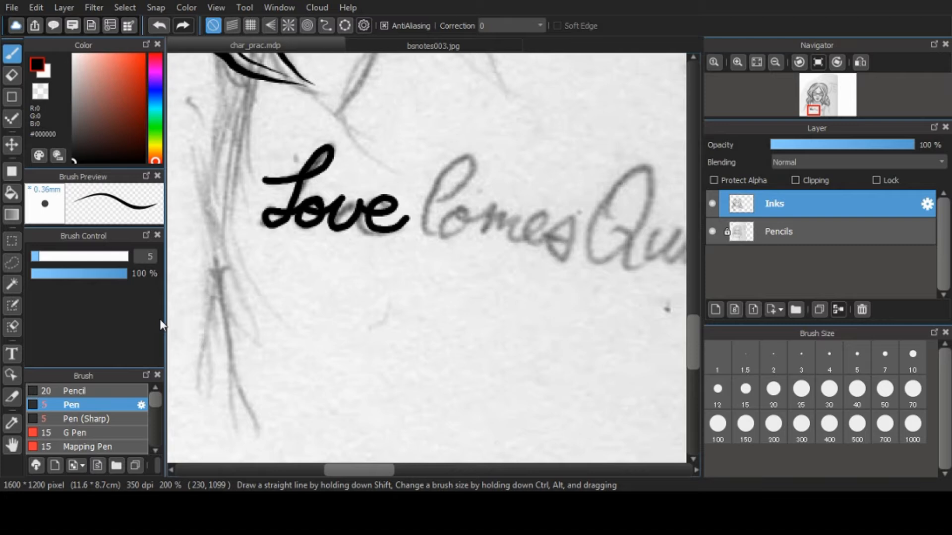
key("ctrl+z")
left_click(148, 257)
type("3")
key("Return")
mouse_move(263, 179)
left_mouse_down()
mouse_move(279, 224)
mouse_move(366, 230)
mouse_move(398, 221)
left_mouse_up()
Letter "Comes Quickly" freehand over the sketched lettering, redoing the Q and dotting the i with a small heart
left_click_drag(436, 198, 332, 199)
mouse_move(413, 233)
left_mouse_down()
mouse_move(457, 246)
mouse_move(446, 226)
left_mouse_up()
left_click_drag(512, 228, 400, 176)
mouse_move(436, 115)
left_mouse_down()
mouse_move(388, 212)
mouse_move(377, 182)
mouse_move(440, 119)
left_mouse_up()
key("ctrl+z")
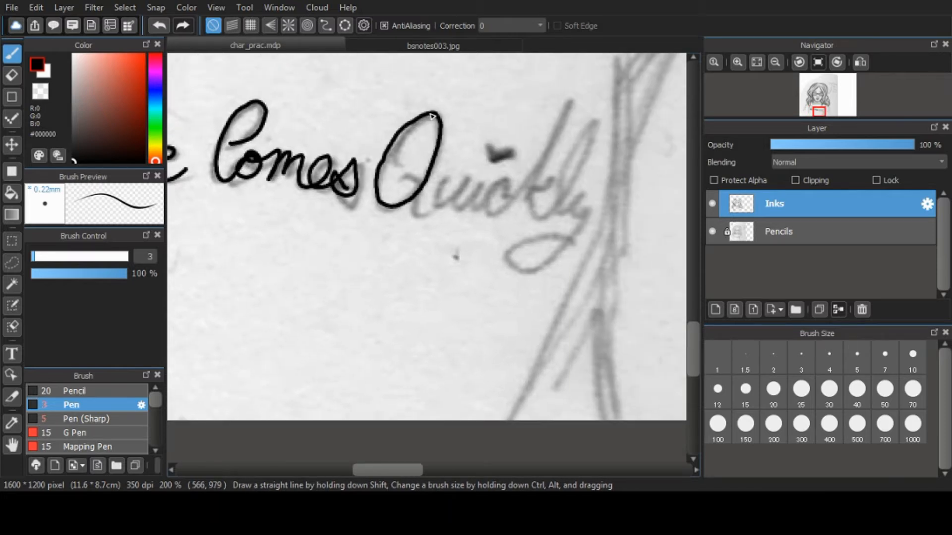
left_click_drag(411, 185, 424, 216)
mouse_move(508, 186)
left_mouse_down()
mouse_move(517, 191)
mouse_move(593, 127)
mouse_move(542, 265)
mouse_move(576, 243)
left_mouse_up()
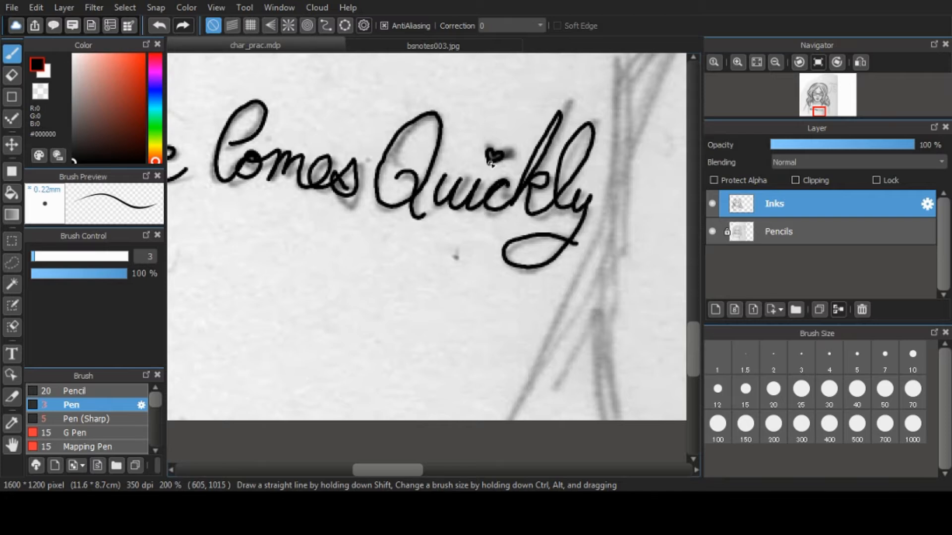
Ink the lower neckline curve of the shirt between the left and right hair strands with the Shape Brush curve at size 3
left_click(837, 62)
left_click(837, 62)
left_click(818, 61)
left_click_drag(335, 187, 392, 386)
mouse_move(270, 102)
left_mouse_down()
mouse_move(318, 212)
mouse_move(346, 186)
left_mouse_up()
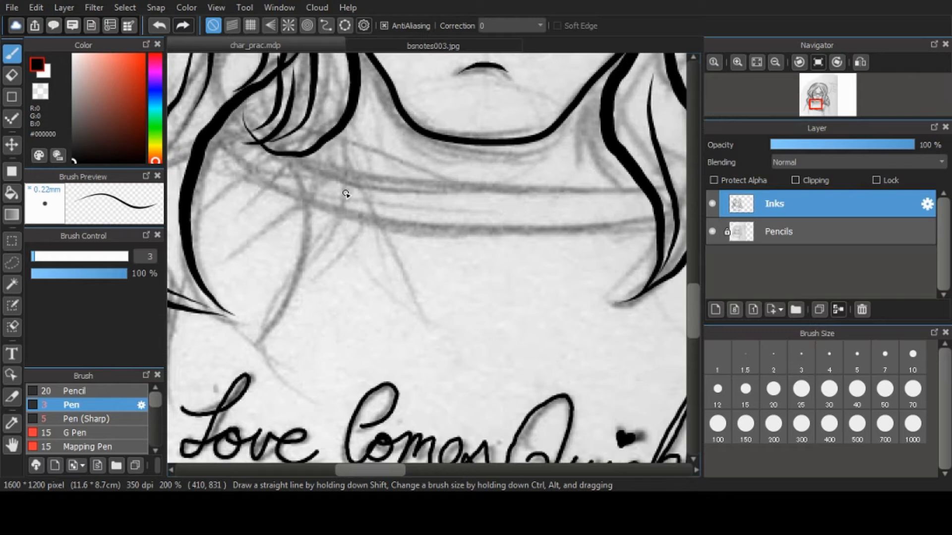
key("u")
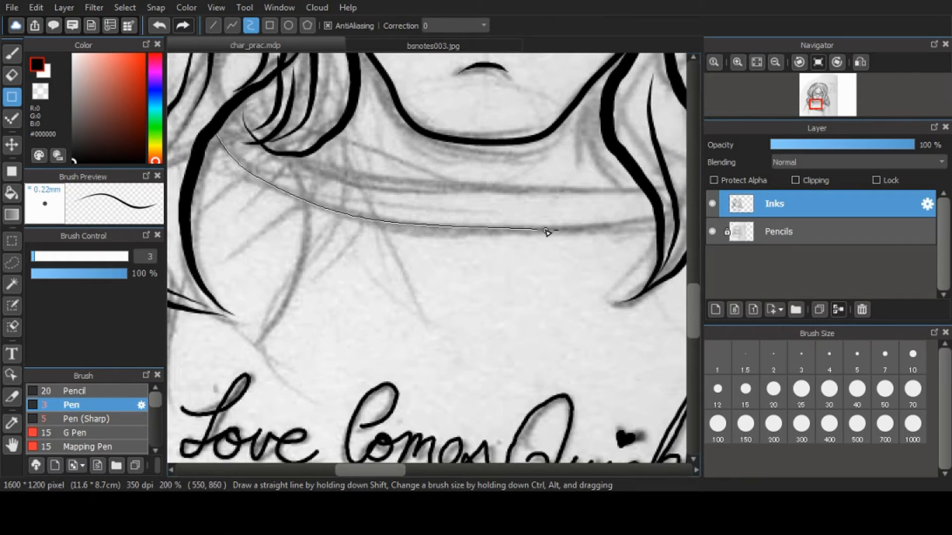
double_click(657, 218)
Ink the upper neckline curve at size 4 and erase its stray part beside the left hair
key("bracketright")
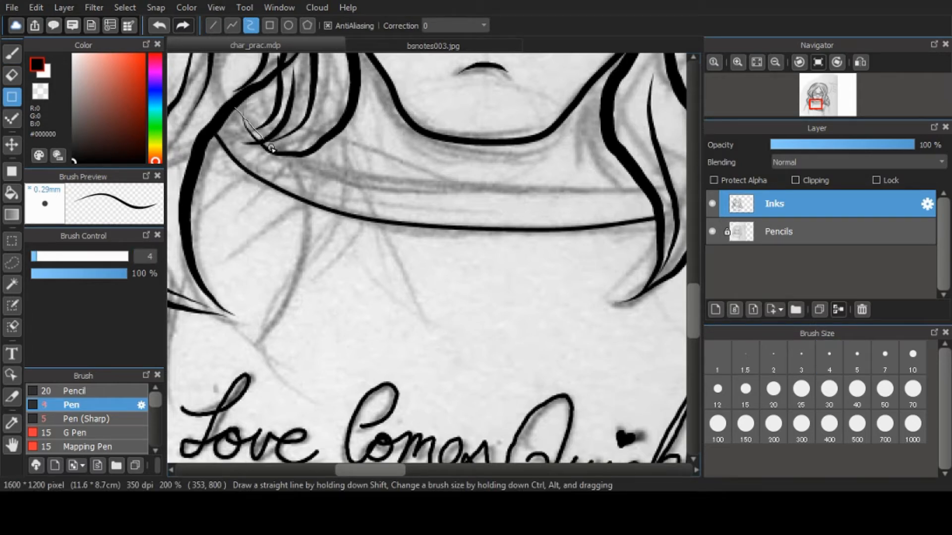
left_click(263, 136)
left_click(421, 184)
double_click(636, 183)
mouse_move(353, 219)
left_mouse_down()
mouse_move(325, 317)
mouse_move(329, 221)
mouse_move(381, 255)
left_mouse_up()
key("e")
mouse_move(359, 174)
left_mouse_down()
mouse_move(327, 188)
mouse_move(330, 177)
left_mouse_up()
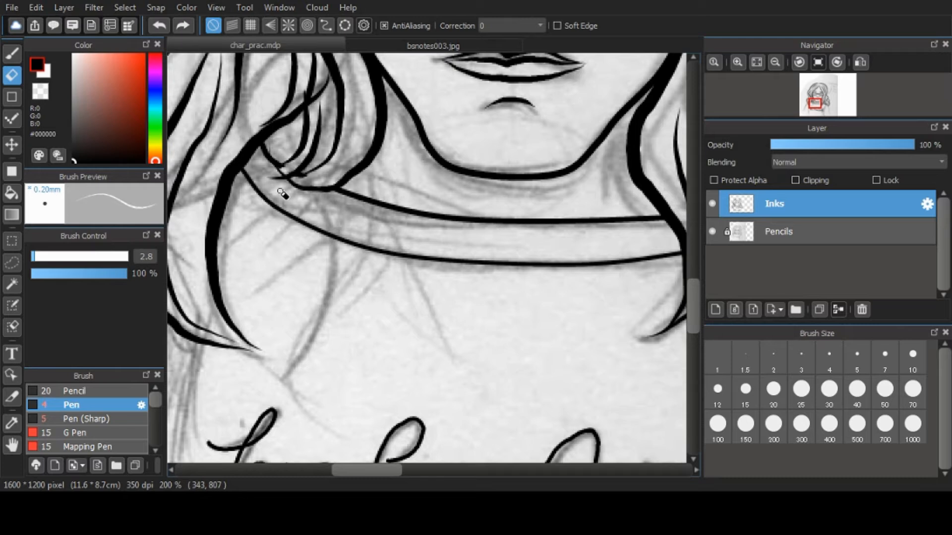
Ink the line between the right side of the neck and the hair down to the neckline with the Pen at size 5
key("b")
left_click_drag(423, 176, 407, 236)
mouse_move(629, 158)
left_mouse_down()
mouse_move(518, 130)
mouse_move(527, 251)
left_mouse_up()
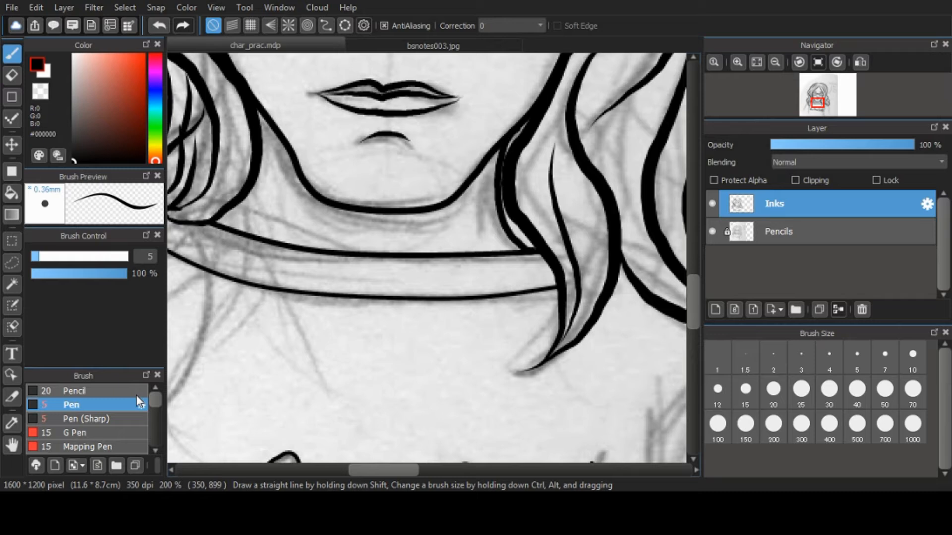
Undo the inked line between the right side of the neck and the hair, including a retry with the Shape Brush curve
key("ctrl+z")
key("u")
left_click_drag(498, 161, 522, 130)
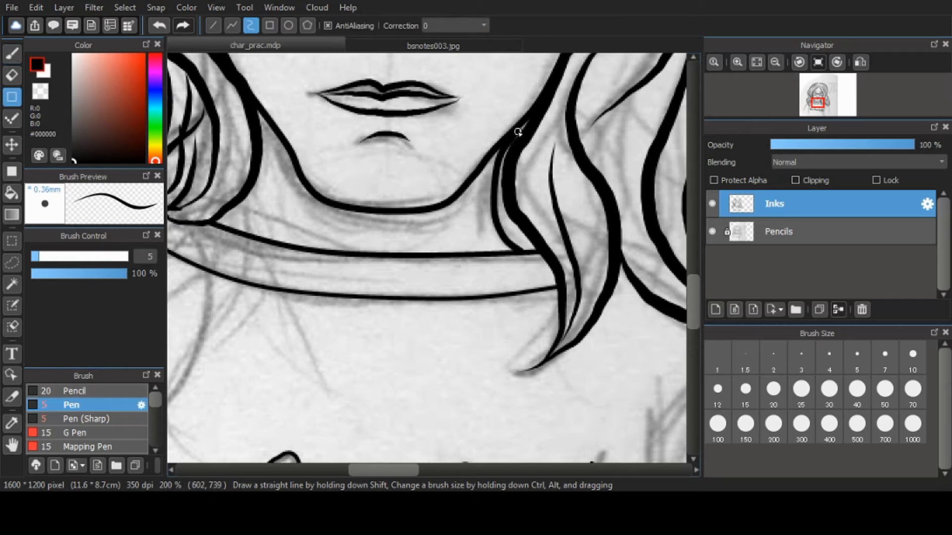
key("ctrl+z")
Ink the outer line of the left shoulder and arm with the Shape Brush curve at size 5
mouse_move(311, 193)
left_mouse_down()
mouse_move(466, 272)
mouse_move(434, 83)
left_mouse_up()
mouse_move(352, 247)
left_mouse_down()
mouse_move(520, 201)
mouse_move(507, 197)
left_mouse_up()
left_click(423, 111)
double_click(234, 439)
Ink the left side of the shirt as a curve from the hair tip down past the "Love" lettering
mouse_move(380, 359)
left_mouse_down()
mouse_move(422, 95)
mouse_move(206, 288)
left_mouse_up()
left_click(310, 157)
left_click(281, 297)
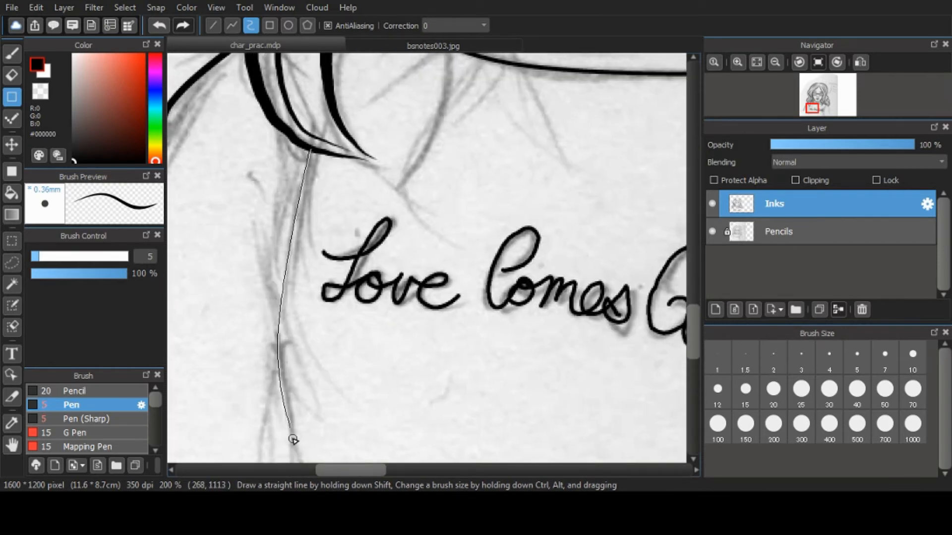
double_click(292, 448)
Ink the outer line of the right arm as a curve from the hair down towards the page's lower edge
left_click_drag(407, 359, 156, 257)
left_click_drag(461, 307, 263, 214)
left_click_drag(456, 227, 320, 471)
left_click(395, 148)
double_click(443, 189)
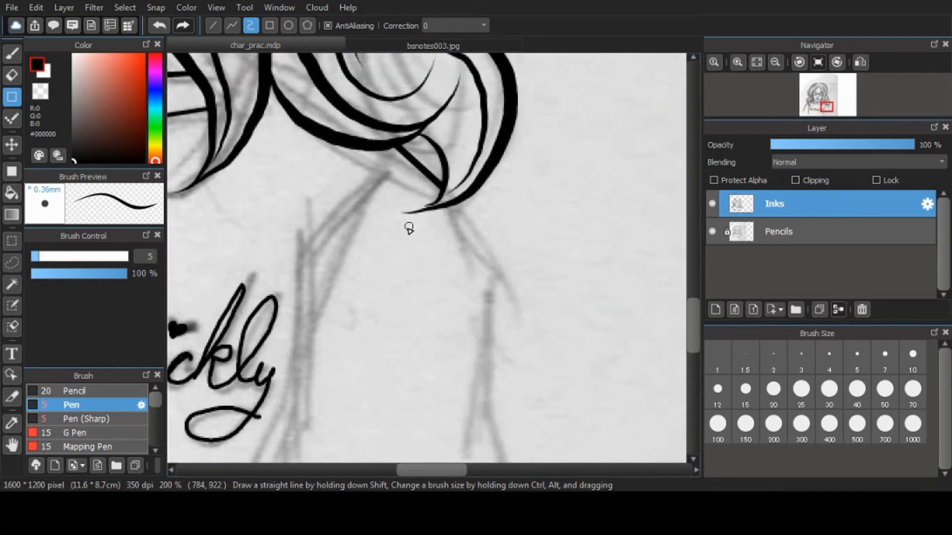
scroll(474, 187, "down", 5)
double_click(500, 310)
Taper the lower end of the right arm line with an enlarged Eraser
key("e")
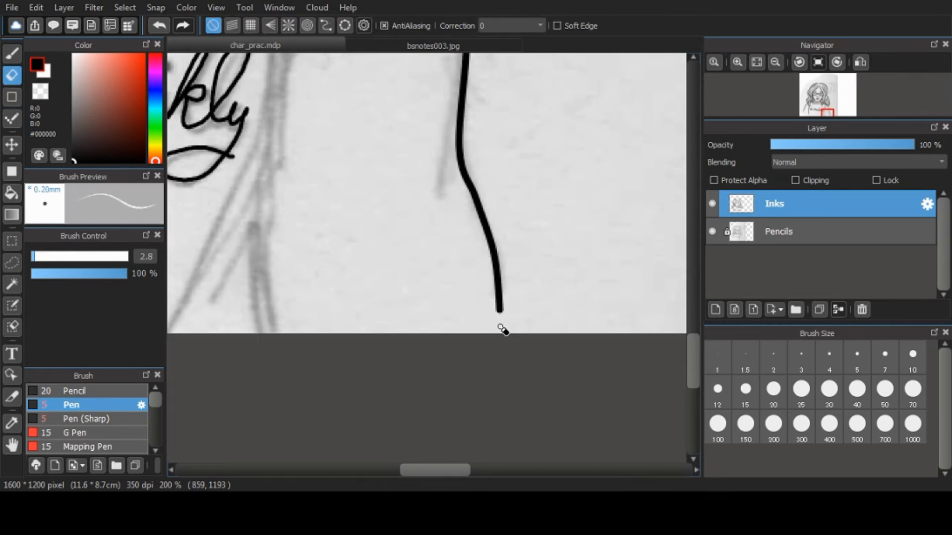
key("bracketright")
key("bracketright")
key("bracketright")
key("bracketright")
key("bracketright")
key("bracketright")
key("bracketright")
left_click_drag(511, 319, 513, 293)
Taper the lower ends of the left arm line and the shirt's left side line with the Eraser
left_click_drag(251, 144, 593, 157)
left_click_drag(208, 208, 607, 278)
left_click_drag(441, 331, 433, 262)
left_click_drag(189, 253, 265, 135)
left_click_drag(320, 84, 316, 339)
Ink the inner line of the left arm with the Shape Brush curve, using Pen (Sharp) at size 4
key("b")
key("s")
mouse_move(271, 274)
left_mouse_down()
mouse_move(335, 126)
mouse_move(294, 303)
left_mouse_up()
key("ctrl+z")
left_click(12, 97)
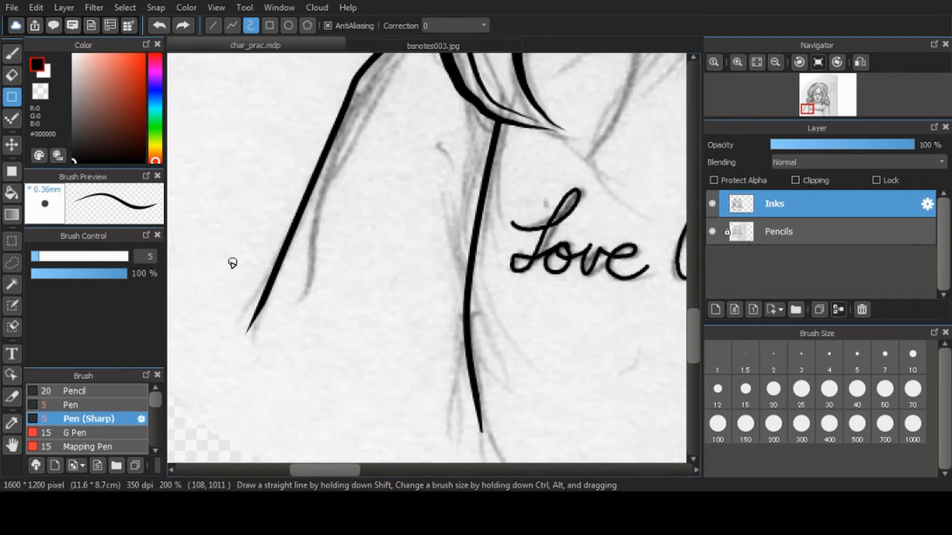
left_click(833, 365)
left_click(294, 300)
left_click(314, 242)
double_click(331, 150)
Try to ink the short fold line beside the shirt's left side with the Shape Brush curve
mouse_move(465, 248)
left_mouse_down()
mouse_move(310, 208)
mouse_move(316, 226)
left_mouse_up()
left_click(318, 264)
left_click(310, 208)
double_click(308, 137)
key("ctrl+z")
Ink the inner line of the right arm as a curve from beside the lettering up to the hair
left_click_drag(350, 179, 198, 218)
left_click_drag(644, 317, 277, 220)
mouse_move(422, 231)
left_mouse_down()
mouse_move(422, 148)
mouse_move(381, 305)
left_mouse_up()
left_click(363, 325)
left_click(418, 159)
double_click(483, 73)
Ink the fold lines along the left side of the shirt freehand with Pen (Sharp) at size 4
left_click_drag(277, 149, 599, 178)
mouse_move(274, 180)
left_mouse_down()
mouse_move(301, 184)
mouse_move(476, 154)
left_mouse_up()
left_click_drag(338, 191, 494, 141)
key("b")
mouse_move(453, 339)
left_mouse_down()
mouse_move(351, 189)
mouse_move(359, 291)
left_mouse_up()
left_click_drag(356, 191, 391, 281)
mouse_move(348, 129)
left_mouse_down()
mouse_move(361, 220)
mouse_move(334, 348)
left_mouse_up()
left_click_drag(376, 82, 360, 301)
left_click_drag(348, 357, 346, 214)
Ink the right side of the shirt beside the "Quickly" lettering freehand with Pen (Sharp)
mouse_move(460, 263)
left_mouse_down()
mouse_move(433, 295)
mouse_move(238, 233)
left_mouse_up()
left_click_drag(602, 344, 336, 257)
left_click_drag(468, 143, 460, 310)
mouse_move(501, 228)
left_mouse_down()
mouse_move(527, 172)
mouse_move(520, 60)
left_mouse_up()
Ink the folds at the lower end of the shirt's right side, redoing the last strokes, and add the right arm's inner crease
mouse_move(379, 347)
left_mouse_down()
mouse_move(423, 285)
mouse_move(483, 139)
mouse_move(422, 178)
left_mouse_up()
mouse_move(420, 184)
left_mouse_down()
mouse_move(419, 366)
mouse_move(437, 350)
left_mouse_up()
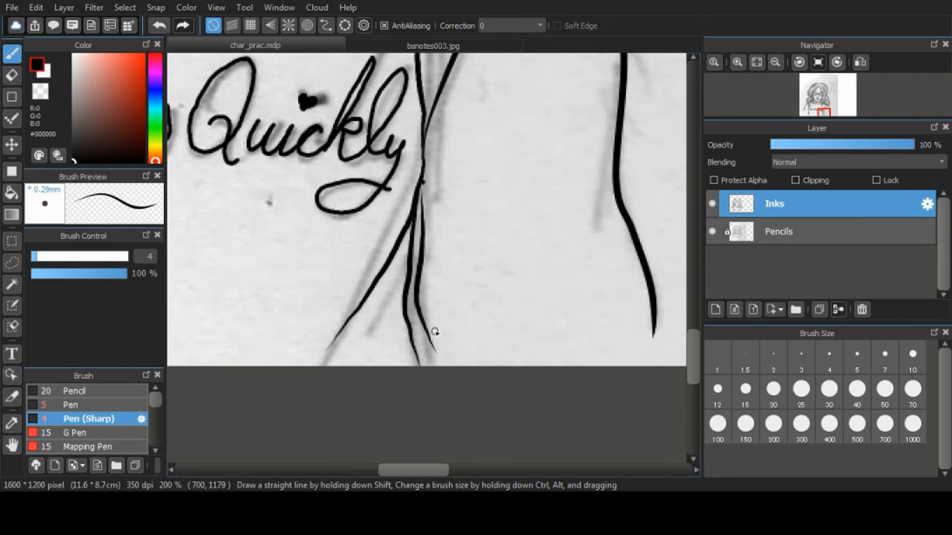
key("ctrl+z")
key("ctrl+z")
left_click_drag(423, 168, 414, 368)
mouse_move(417, 262)
left_mouse_down()
mouse_move(446, 369)
mouse_move(425, 119)
left_mouse_up()
key("ctrl+z")
mouse_move(618, 105)
left_mouse_down()
mouse_move(566, 230)
mouse_move(510, 411)
left_mouse_up()
Check the finished line work by hiding the Pencils layer, and show the layer again
left_click_drag(347, 198, 448, 342)
left_click_drag(214, 115, 321, 223)
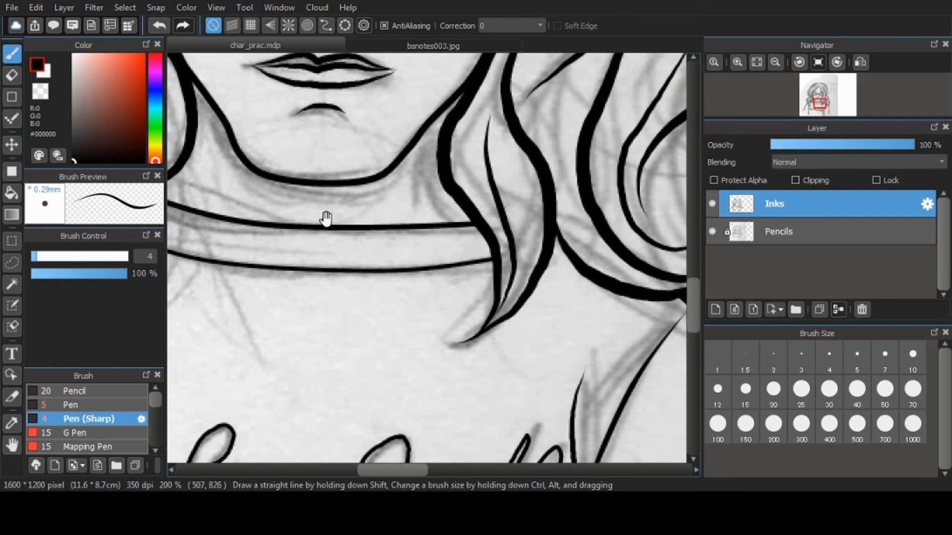
left_click(737, 63)
left_click(775, 62)
left_click(712, 231)
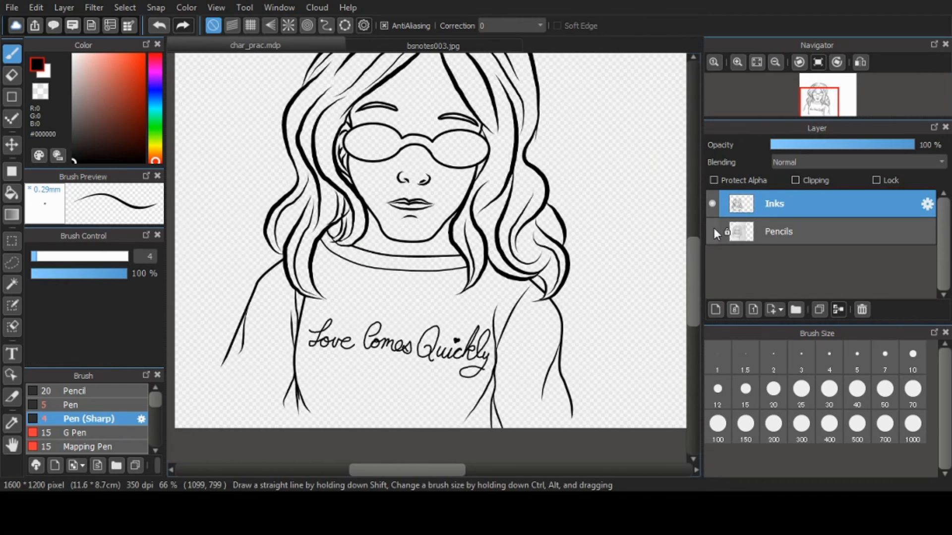
left_click(712, 230)
Sign the drawing with the artist's boxed initials between the shirt and the right arm near the page's lower edge
left_click_drag(589, 352, 498, 245)
left_click(513, 244, "ctrl")
left_click(513, 245, "ctrl")
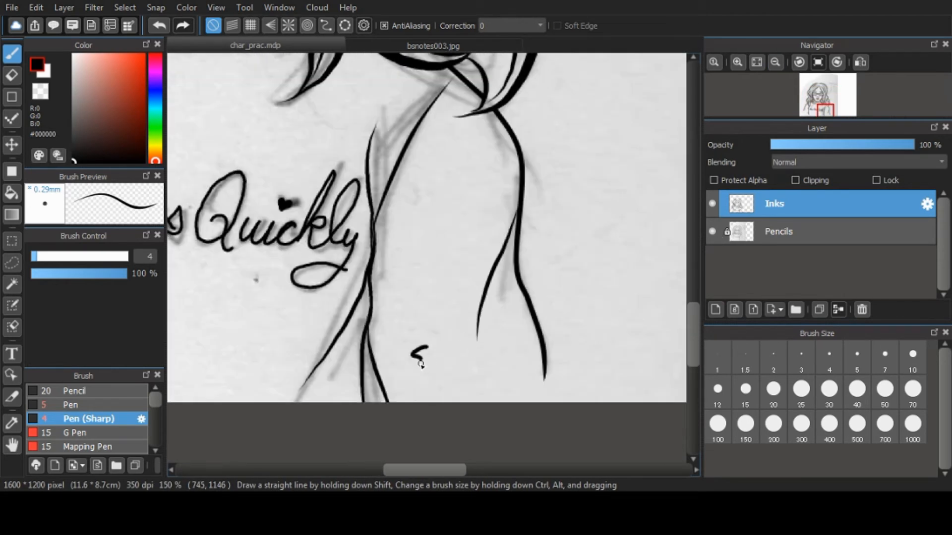
left_click_drag(430, 355, 439, 352)
left_click_drag(429, 346, 442, 340)
mouse_move(404, 341)
left_mouse_down()
mouse_move(446, 373)
mouse_move(459, 370)
left_mouse_up()
left_click_drag(405, 340, 460, 369)
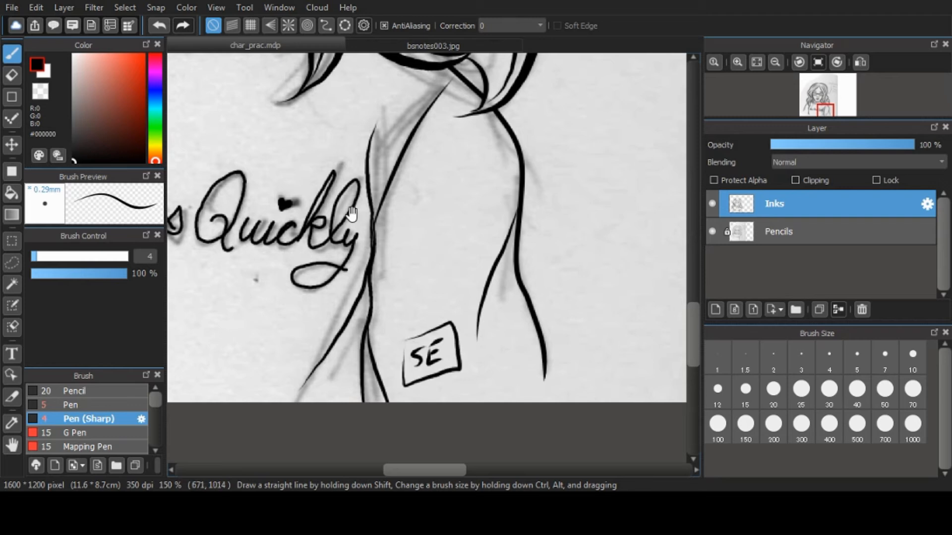
Draw an inner ellipse inside the left sunglasses lens with the Shape Brush, using the Pen at size 5
left_click_drag(351, 212, 441, 459)
left_click_drag(297, 74, 357, 276)
left_click(71, 405)
left_click(12, 97)
left_click(288, 25)
left_click_drag(231, 214, 334, 271)
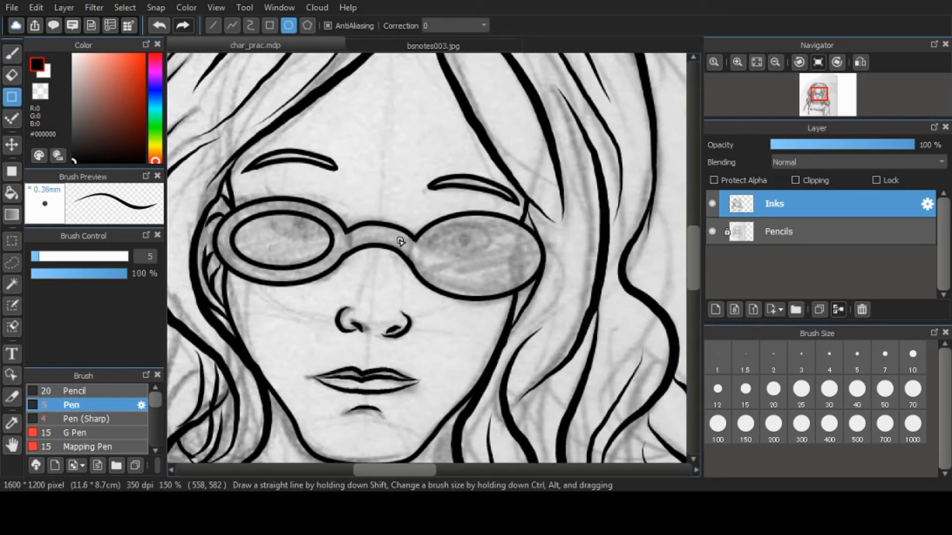
Lasso the left lens's inner ellipse, copy it to a new layer and clear the selection
key("l")
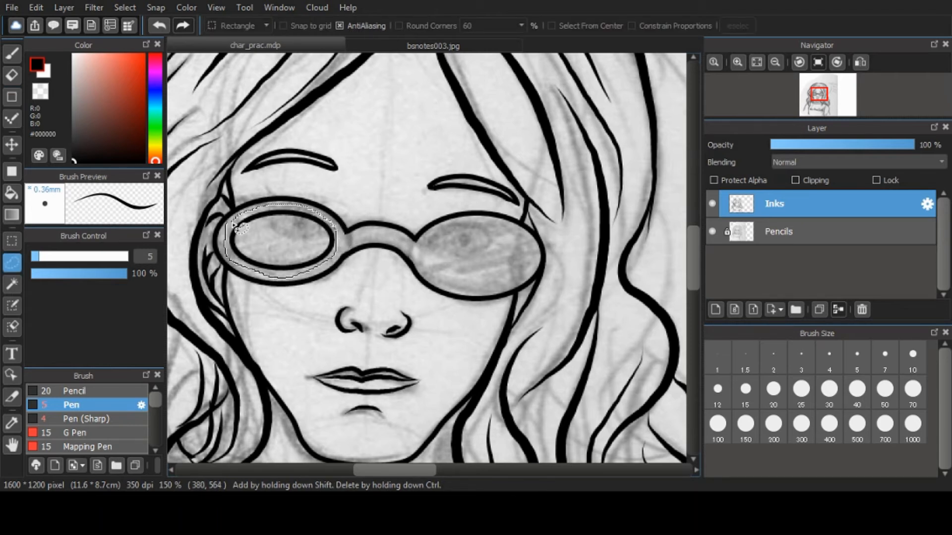
left_click_drag(246, 222, 244, 220)
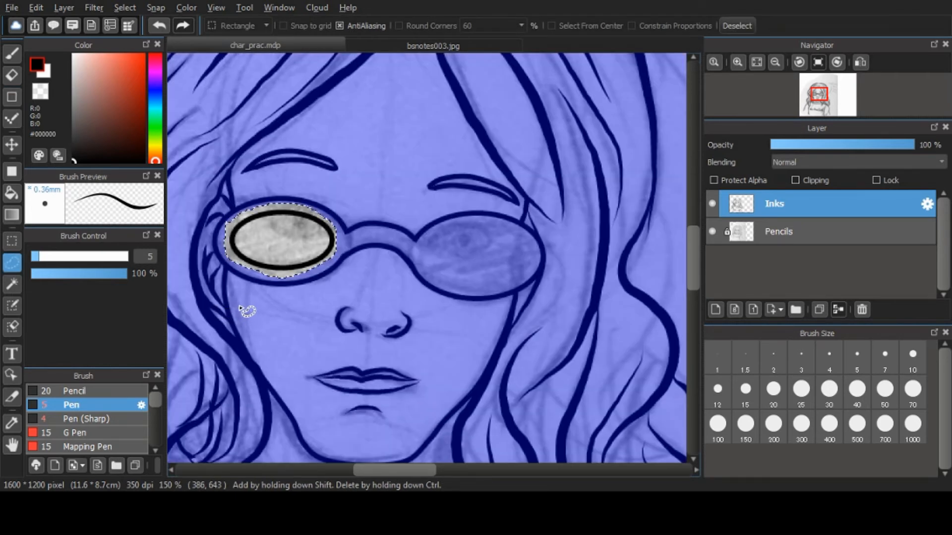
key("ctrl+shift+n")
key("ctrl+d")
Fit the copied ellipse into the right lens with a slight rotation, and merge its layer into Inks
key("v")
left_click_drag(270, 242, 466, 259)
key("ctrl+t")
left_click_drag(555, 223, 556, 226)
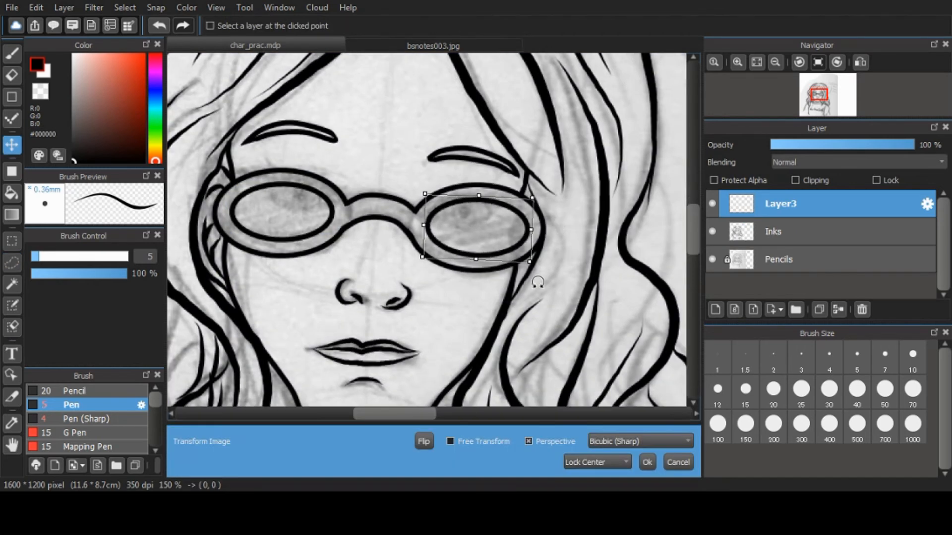
left_click(648, 461)
key("ctrl+e")
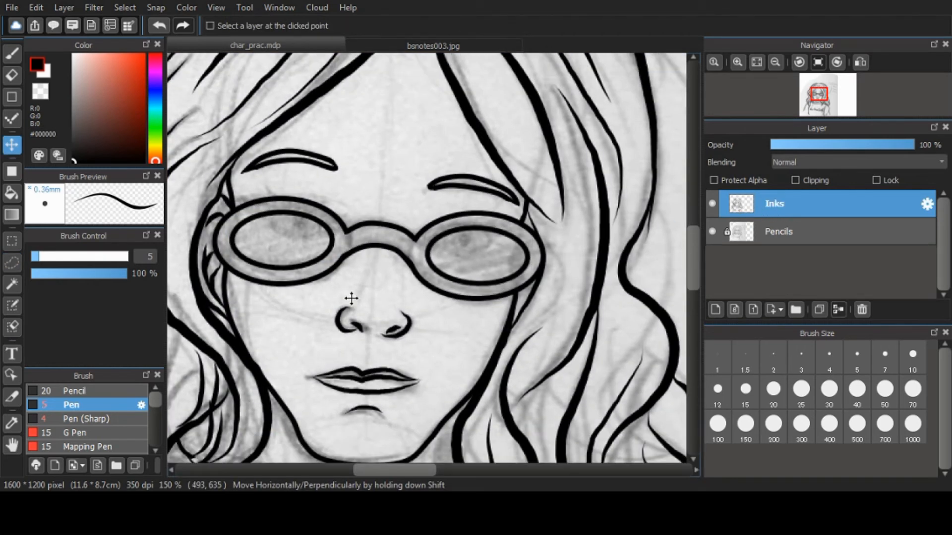
Fit the whole page in view and compare the inks with the Pencils layer hidden and shown
left_click_drag(329, 183, 394, 221)
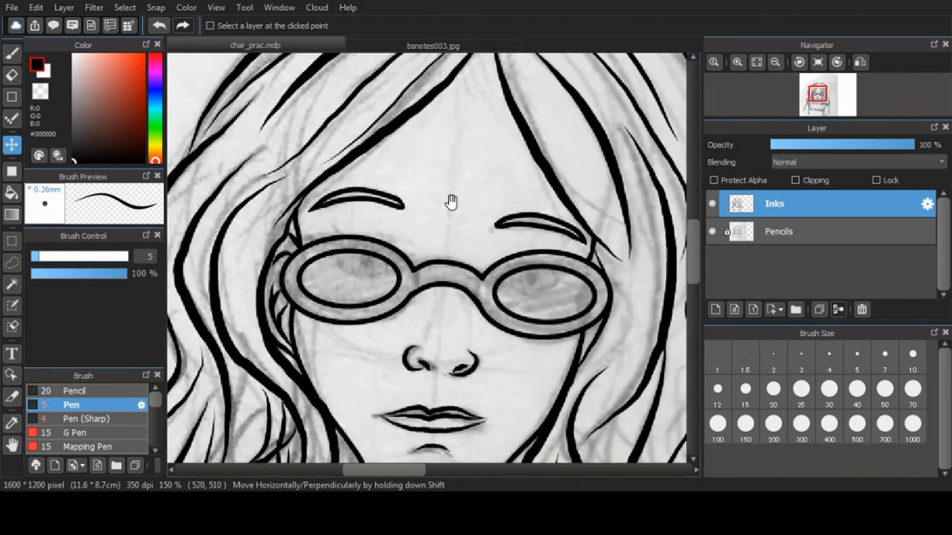
left_click(756, 62)
left_click(712, 231)
left_click(713, 231)
left_click(713, 231)
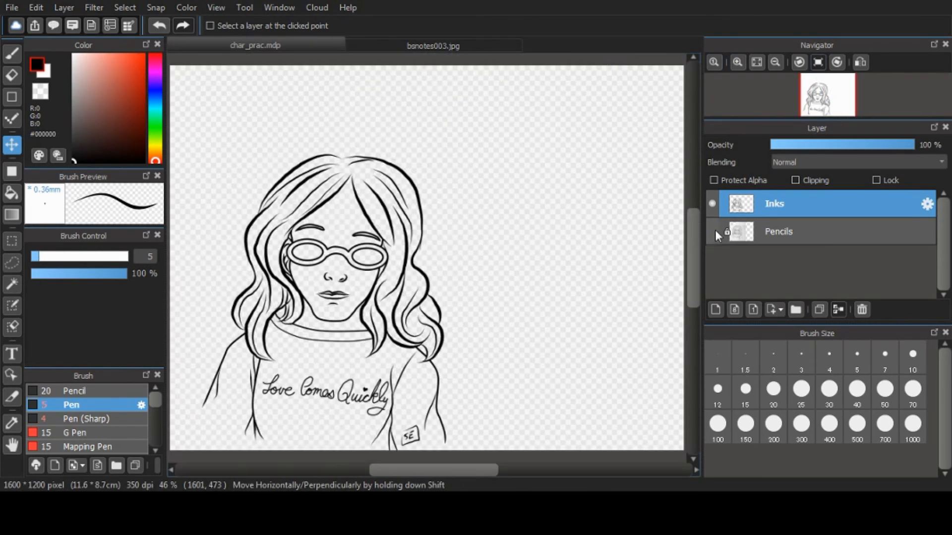
left_click(712, 231)
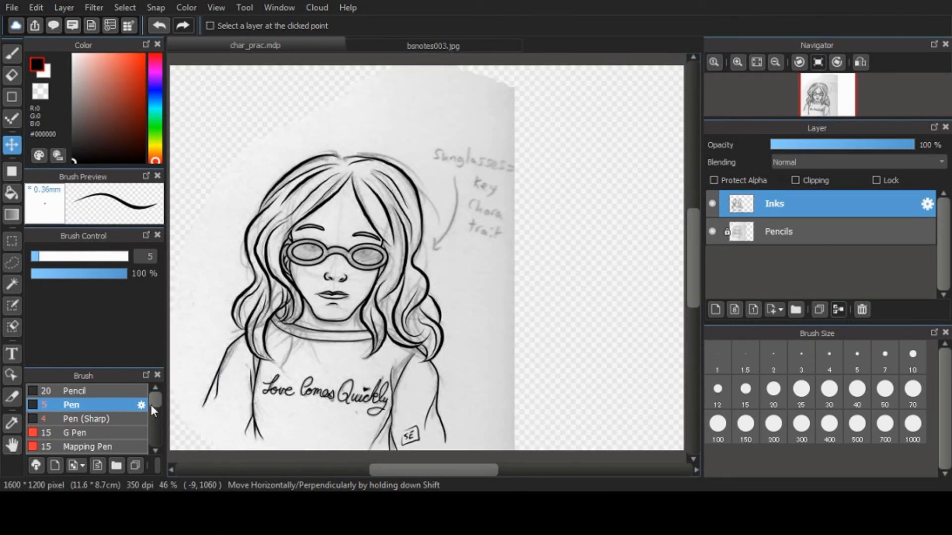
Choose the Watercolor (Wet) brush at size 100 and set the drawing color to dark blue #12126D
left_click_drag(155, 404, 159, 420)
left_click(114, 407)
left_click(99, 420)
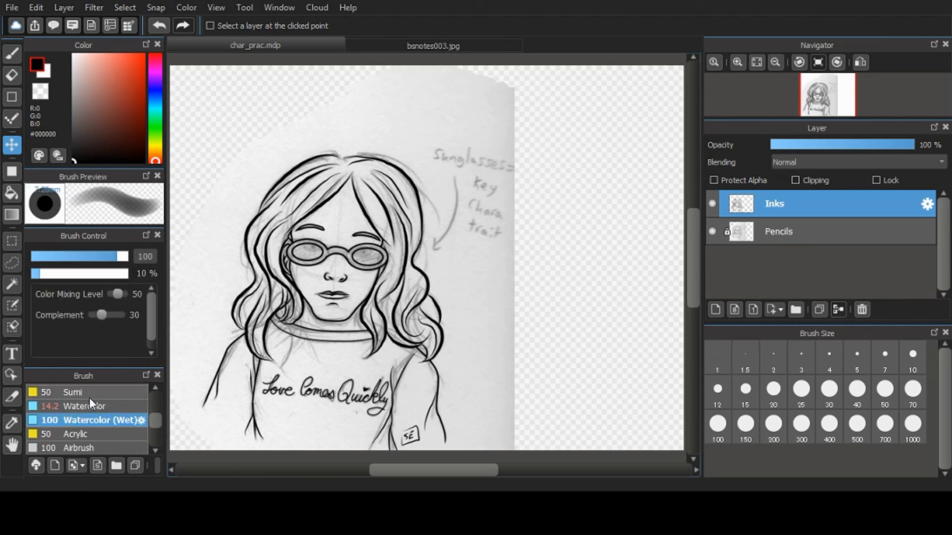
left_click(155, 87)
left_click(160, 94)
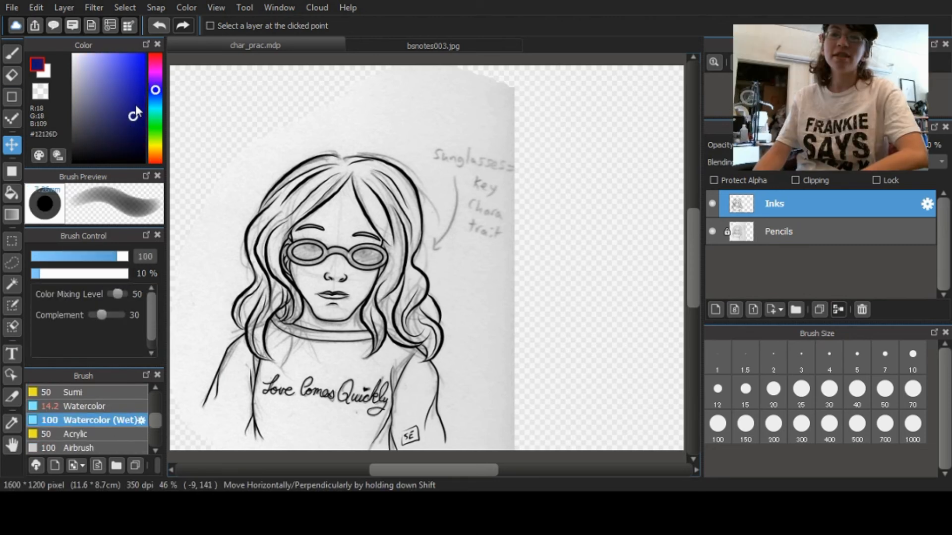